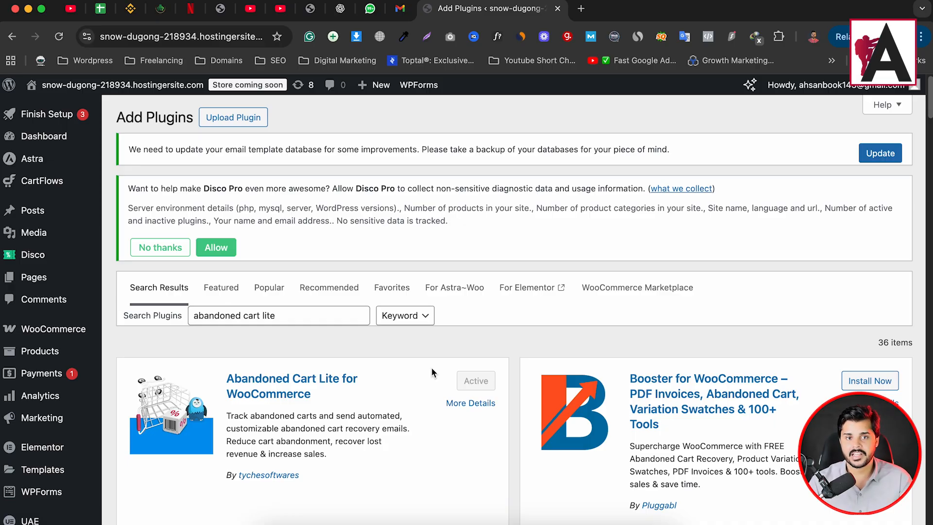
Open the WooCommerce Abandoned Carts page and look over its dashboard statistics
{"action": "mouse_move", "coordinate": [60, 335]}
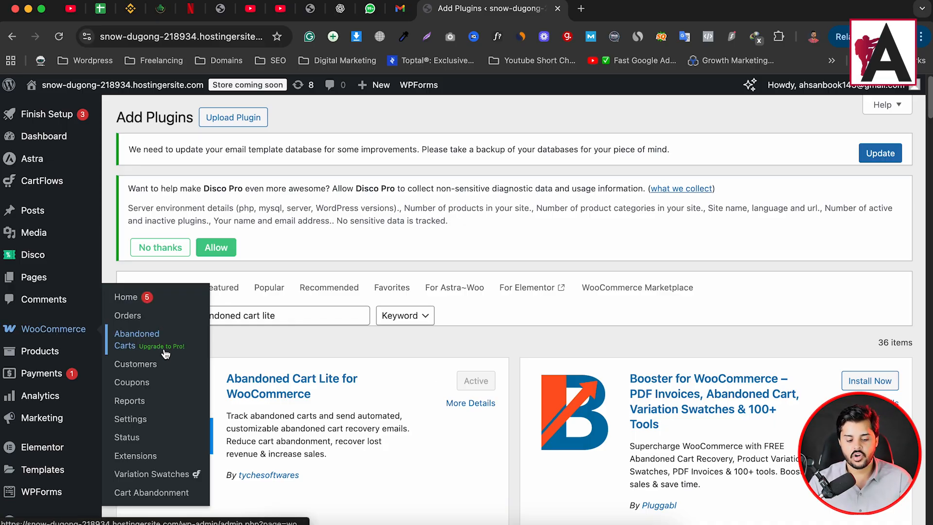
{"action": "left_click", "coordinate": [131, 342]}
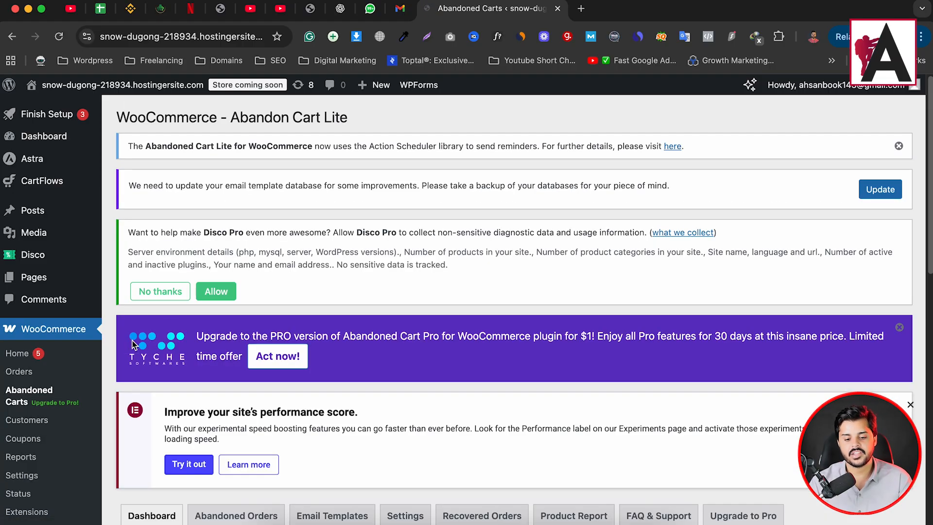
{"action": "scroll", "coordinate": [499, 349], "scroll_direction": "down", "scroll_amount": 5}
{"action": "scroll", "coordinate": [518, 328], "scroll_direction": "down", "scroll_amount": 4}
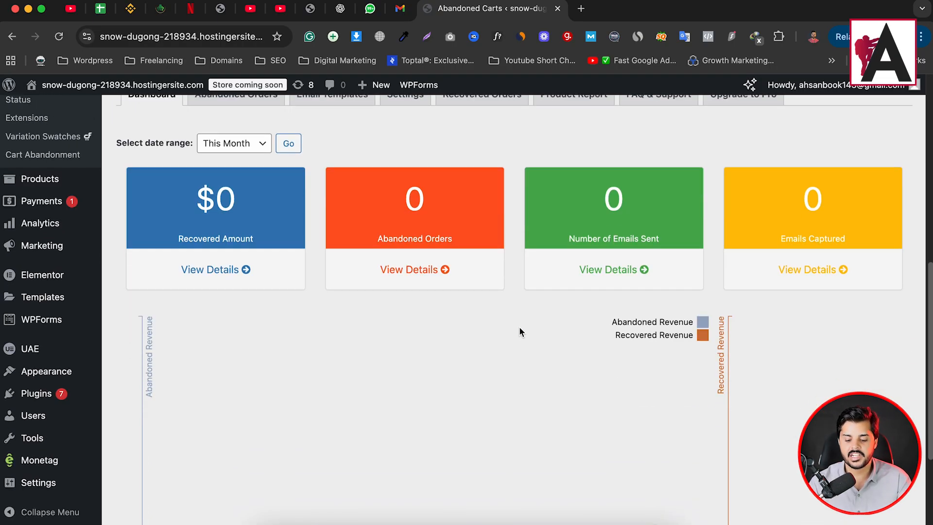
{"action": "scroll", "coordinate": [517, 328], "scroll_direction": "up", "scroll_amount": 10}
{"action": "scroll", "coordinate": [516, 333], "scroll_direction": "down", "scroll_amount": 6}
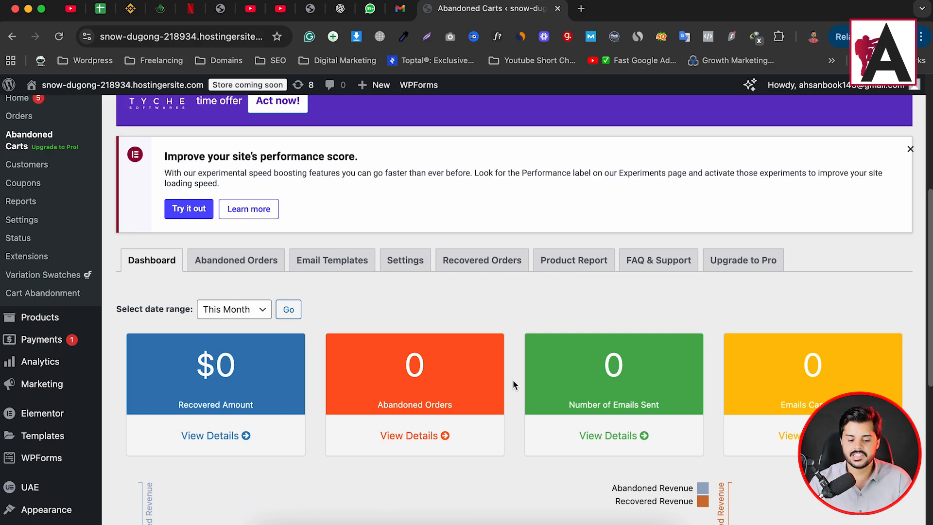
View the abandoned orders list and the email templates list of the abandoned cart plugin
{"action": "left_click", "coordinate": [229, 270]}
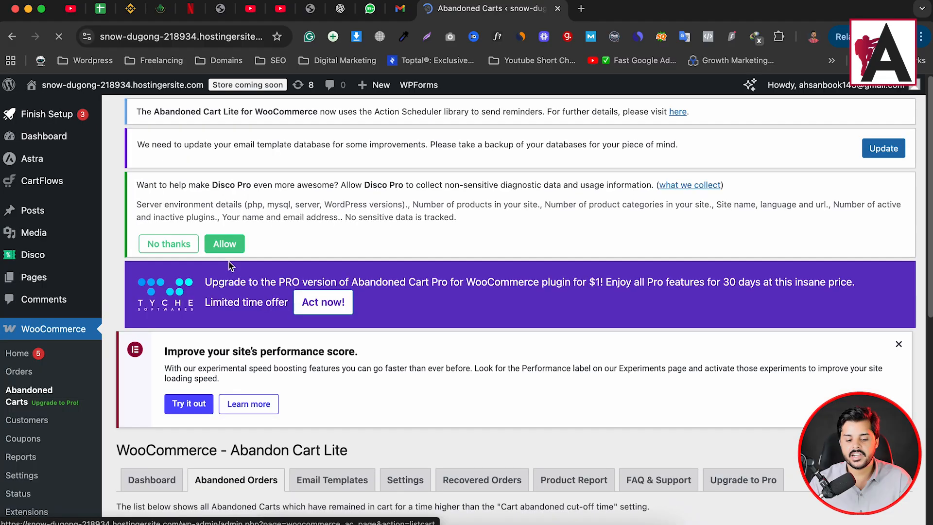
{"action": "scroll", "coordinate": [390, 355], "scroll_direction": "down", "scroll_amount": 5}
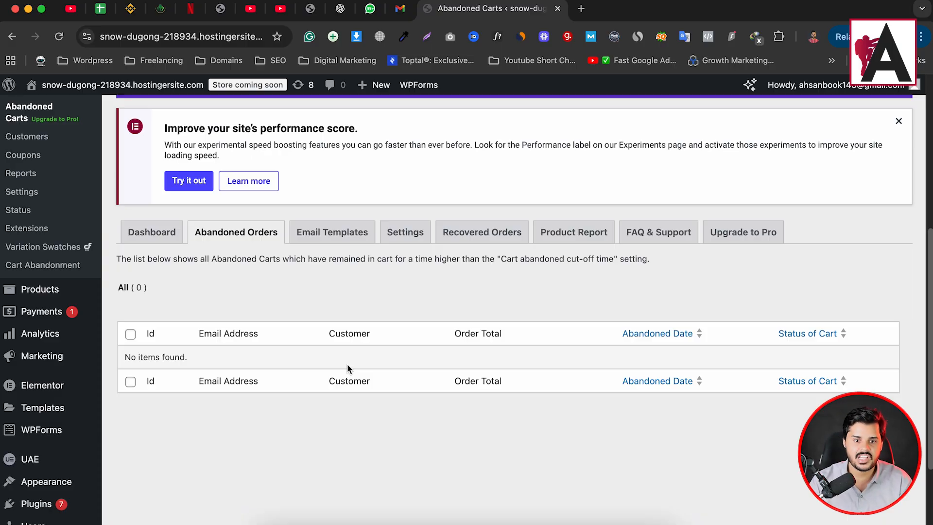
{"action": "left_click", "coordinate": [335, 238]}
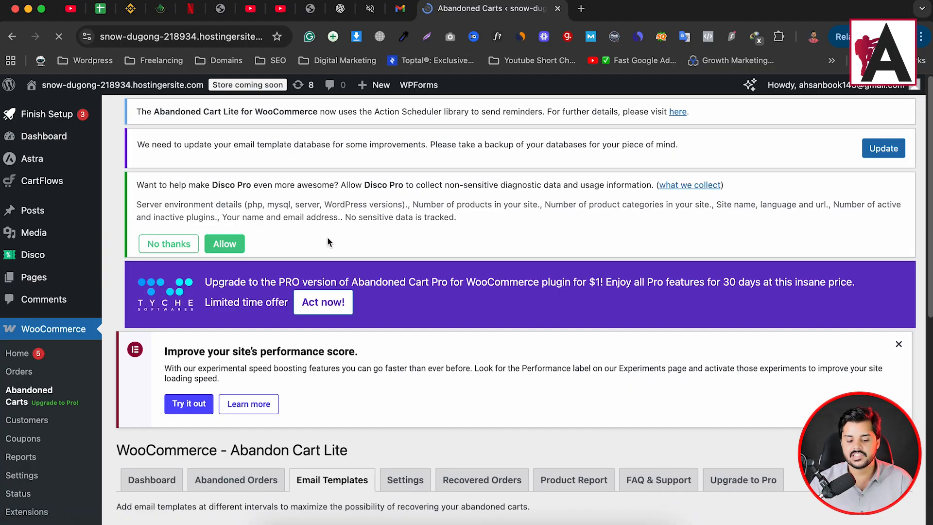
{"action": "scroll", "coordinate": [369, 333], "scroll_direction": "down", "scroll_amount": 5}
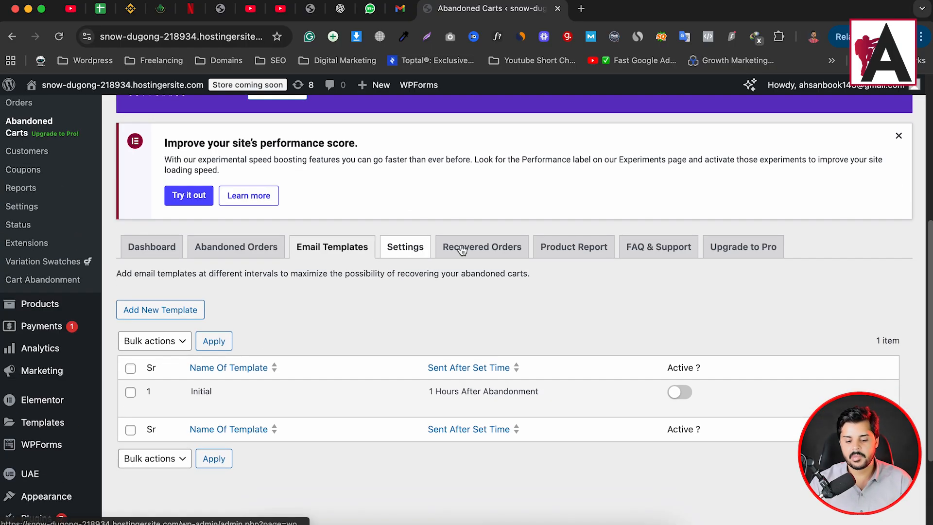
Open the abandoned cart plugin's general settings and examine the email enabling, cut-off time and automatic order deletion options
{"action": "left_click", "coordinate": [408, 252]}
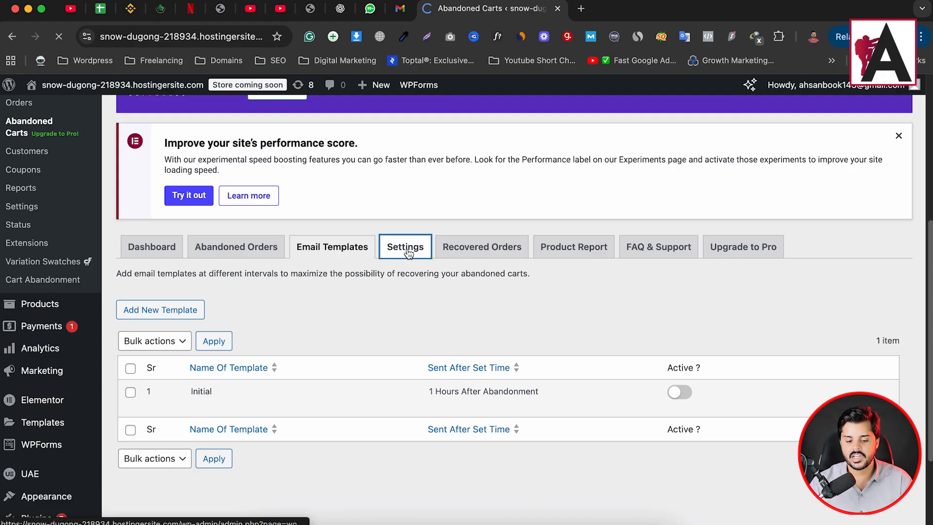
{"action": "scroll", "coordinate": [427, 291], "scroll_direction": "down", "scroll_amount": 3}
{"action": "scroll", "coordinate": [427, 291], "scroll_direction": "down", "scroll_amount": 5}
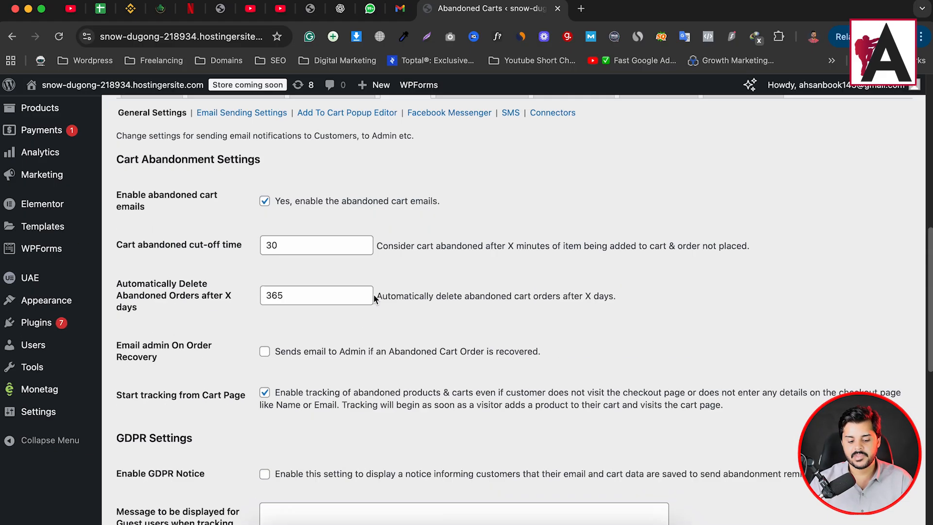
{"action": "scroll", "coordinate": [228, 237], "scroll_direction": "up", "scroll_amount": 1}
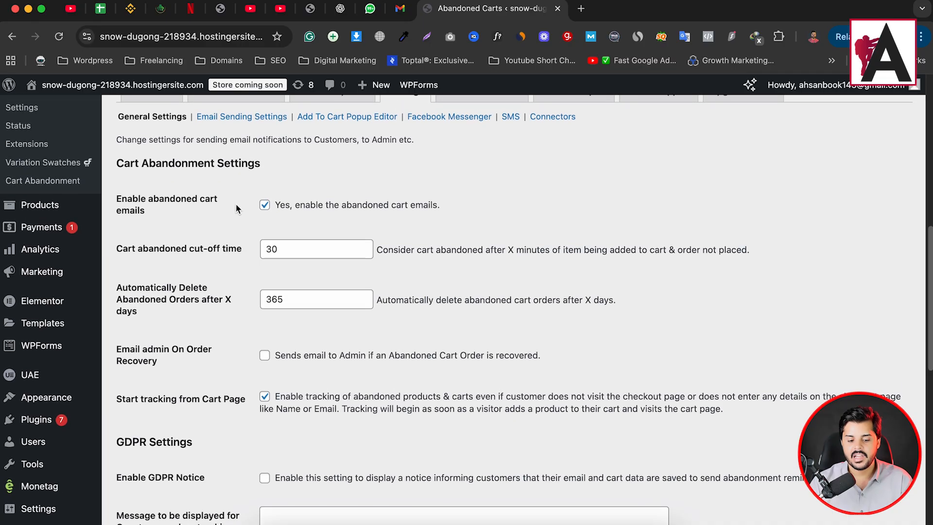
{"action": "left_click_drag", "start_coordinate": [112, 199], "coordinate": [161, 212]}
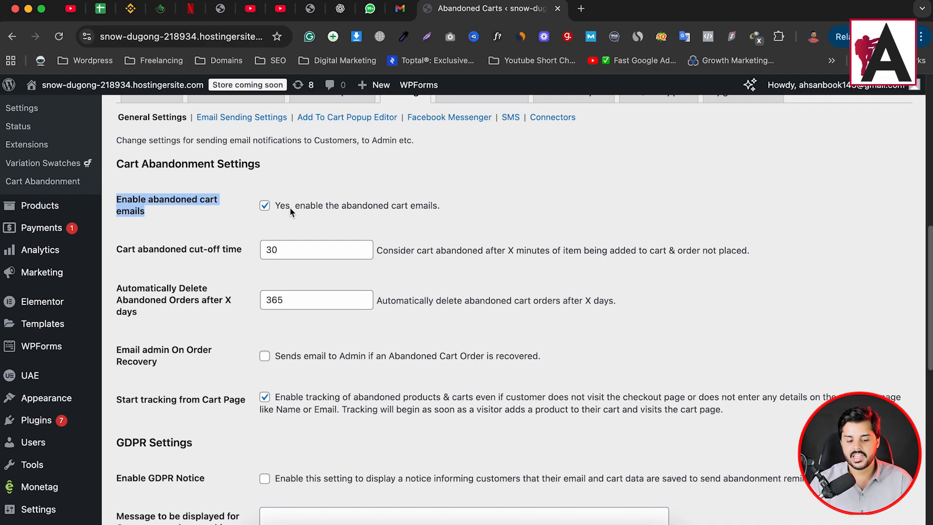
{"action": "scroll", "coordinate": [272, 223], "scroll_direction": "down", "scroll_amount": 1}
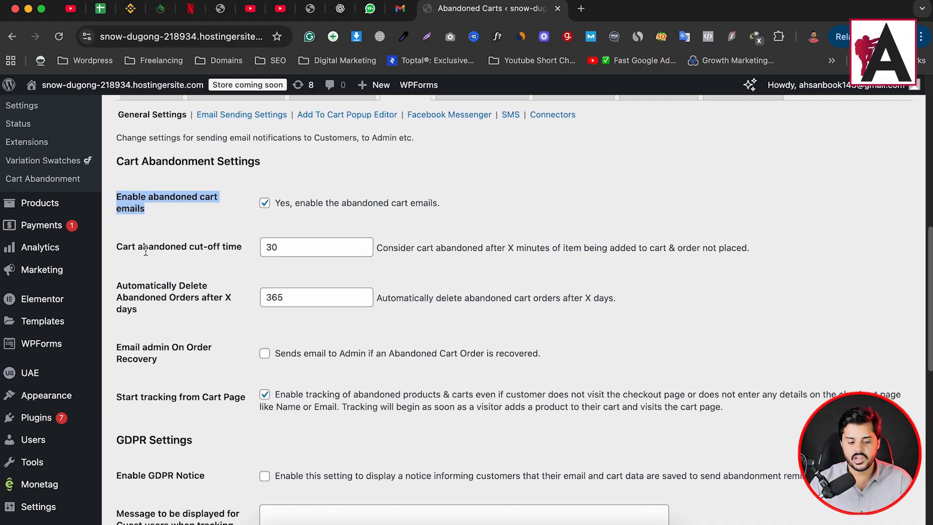
{"action": "left_click_drag", "start_coordinate": [113, 247], "coordinate": [260, 248]}
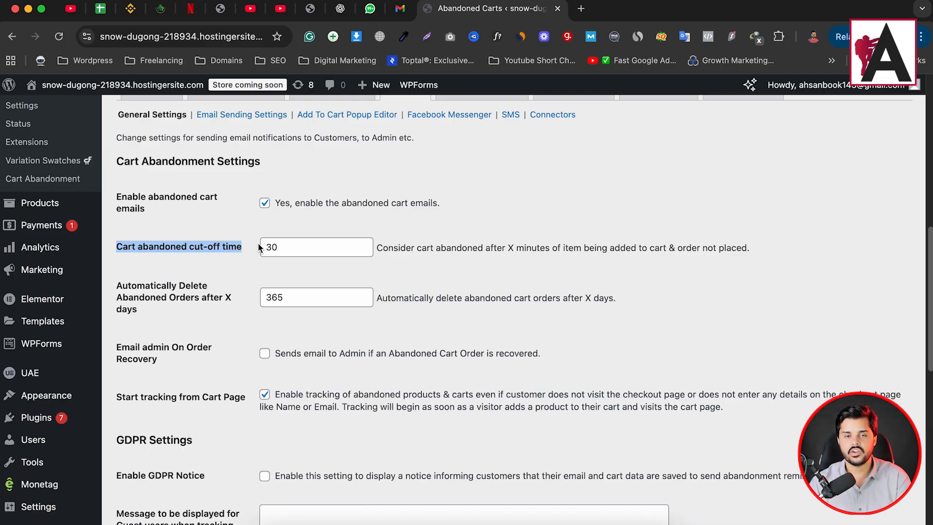
{"action": "double_click", "coordinate": [286, 251]}
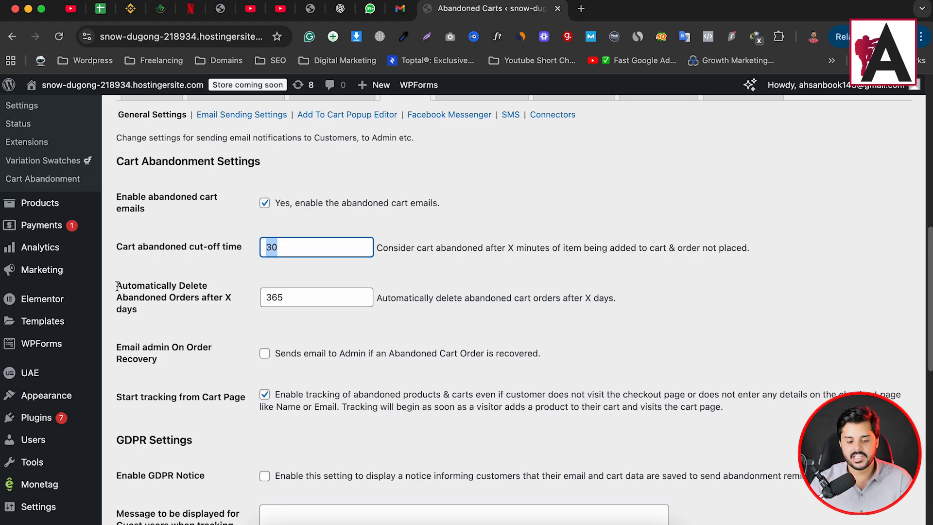
{"action": "left_click_drag", "start_coordinate": [116, 286], "coordinate": [150, 298]}
{"action": "double_click", "coordinate": [287, 294]}
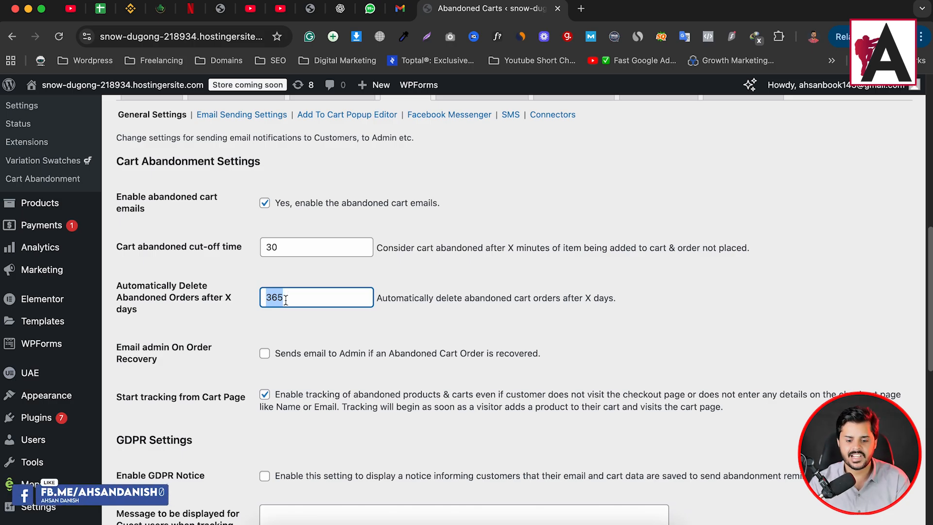
Enable the email to the admin when an abandoned cart order is recovered
{"action": "scroll", "coordinate": [296, 326], "scroll_direction": "down", "scroll_amount": 2}
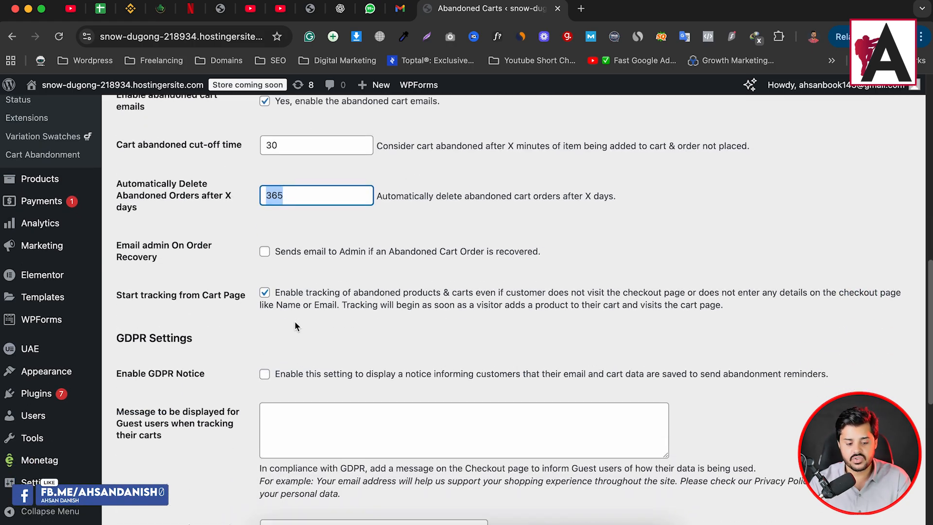
{"action": "left_click", "coordinate": [128, 244]}
{"action": "left_click_drag", "start_coordinate": [127, 244], "coordinate": [218, 246]}
{"action": "left_click", "coordinate": [214, 247]}
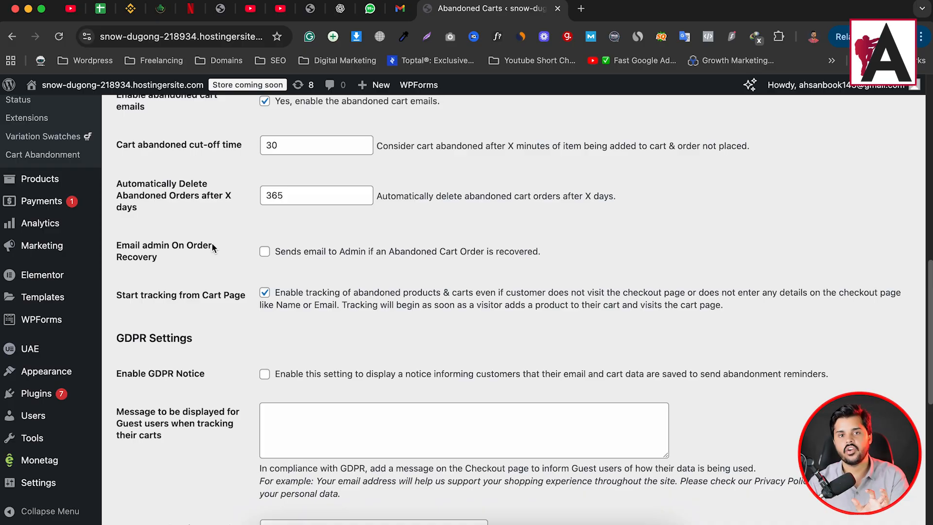
{"action": "left_click", "coordinate": [264, 251]}
{"action": "scroll", "coordinate": [238, 187], "scroll_direction": "down", "scroll_amount": 3}
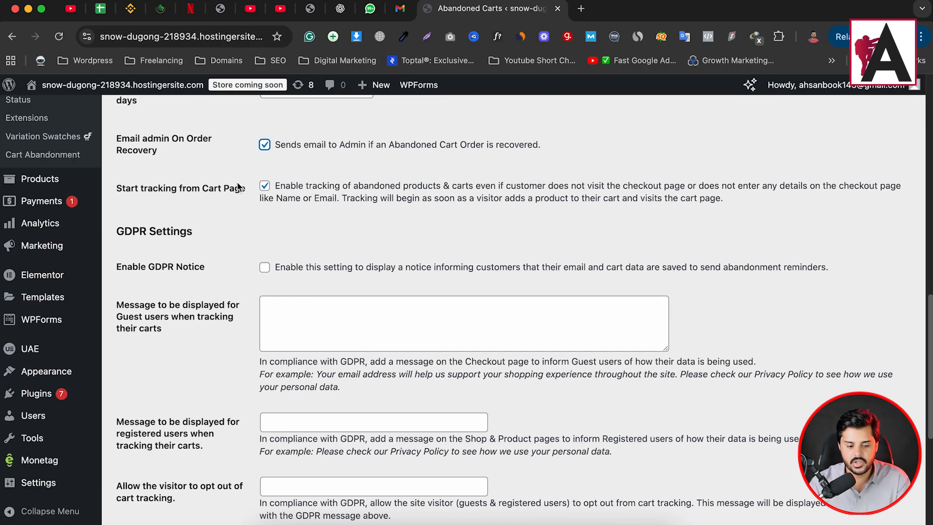
Enable automatic deletion of expired and used coupon codes every 15 days in the coupon settings
{"action": "left_click_drag", "start_coordinate": [125, 189], "coordinate": [208, 194]}
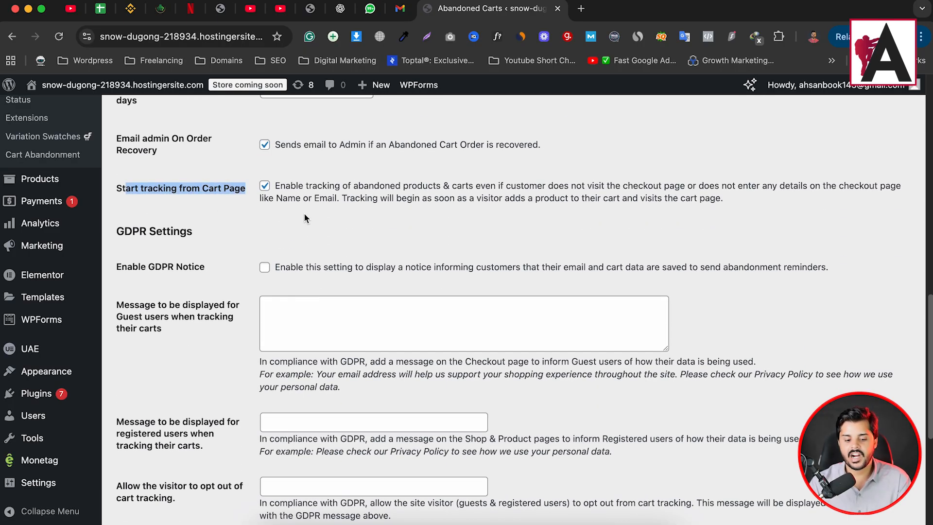
{"action": "scroll", "coordinate": [268, 214], "scroll_direction": "down", "scroll_amount": 5}
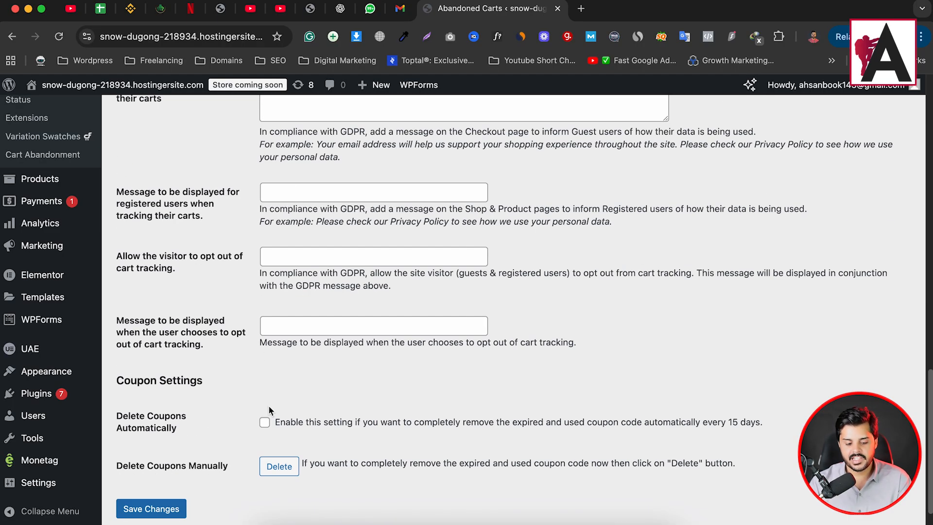
{"action": "left_click_drag", "start_coordinate": [121, 417], "coordinate": [208, 427]}
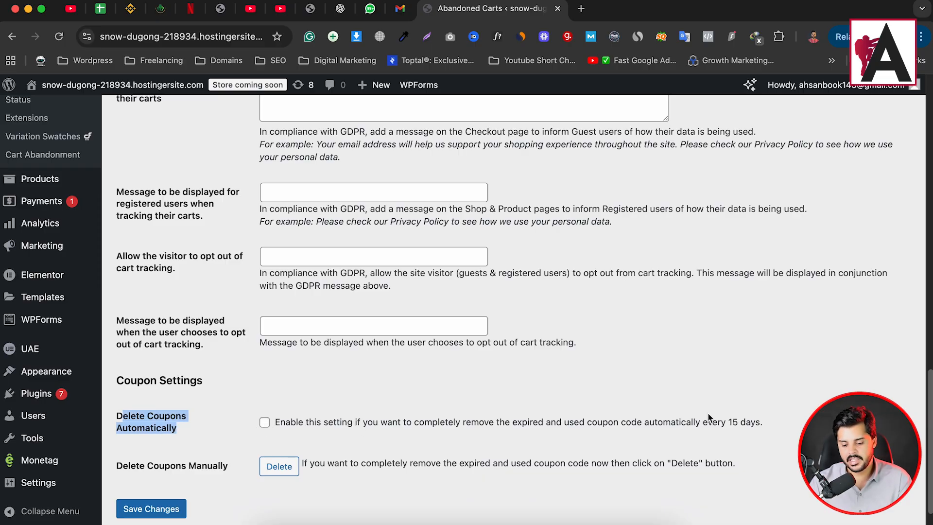
{"action": "left_click_drag", "start_coordinate": [759, 422], "coordinate": [306, 422]}
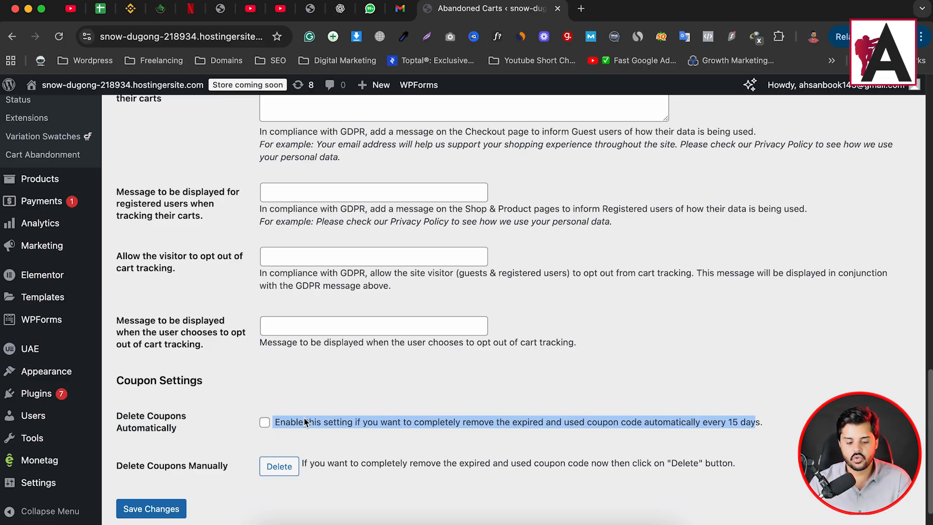
{"action": "left_click", "coordinate": [264, 422]}
{"action": "scroll", "coordinate": [336, 379], "scroll_direction": "down", "scroll_amount": 2}
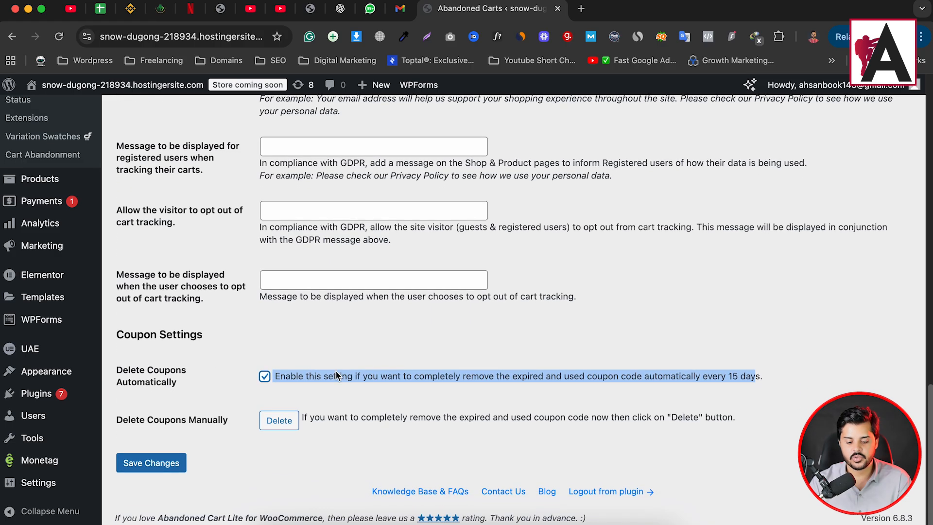
Check the manual coupon deletion option and save the general settings
{"action": "left_click", "coordinate": [391, 365]}
{"action": "left_click_drag", "start_coordinate": [130, 417], "coordinate": [214, 418]}
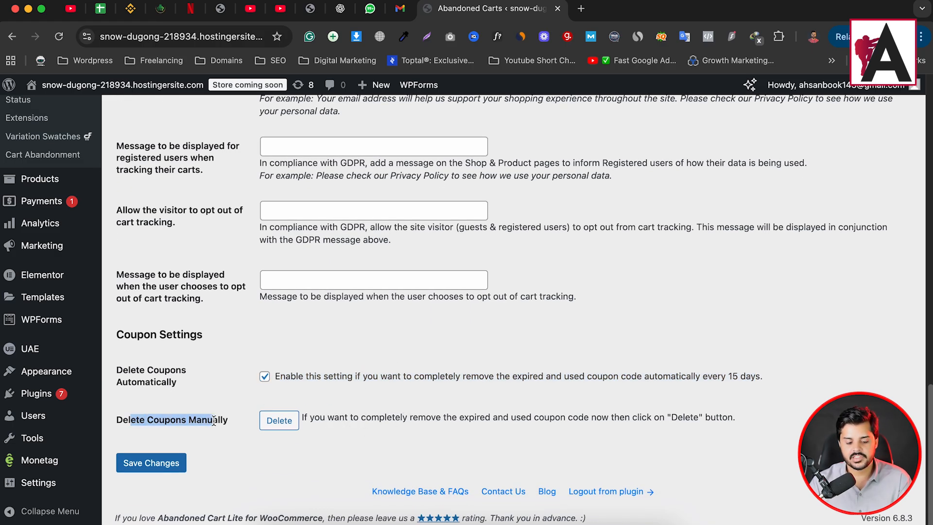
{"action": "left_click", "coordinate": [437, 412]}
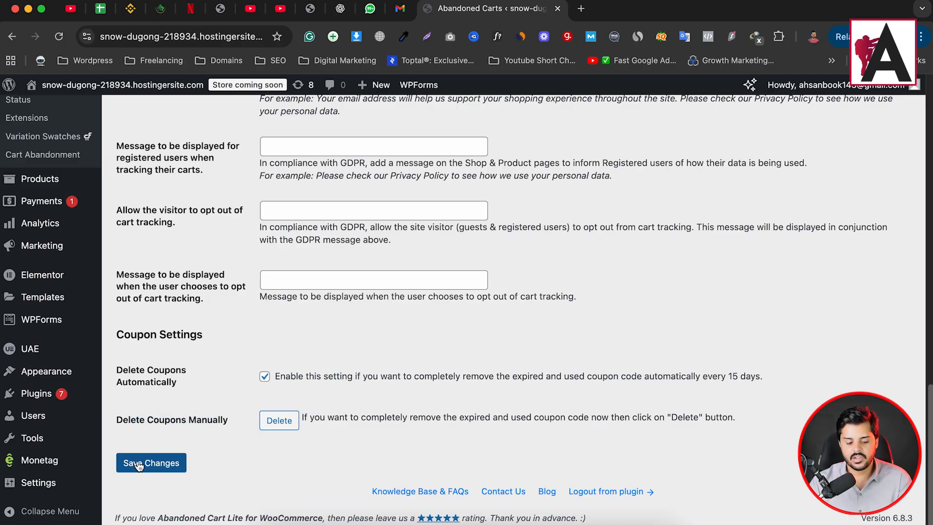
{"action": "left_click", "coordinate": [173, 467]}
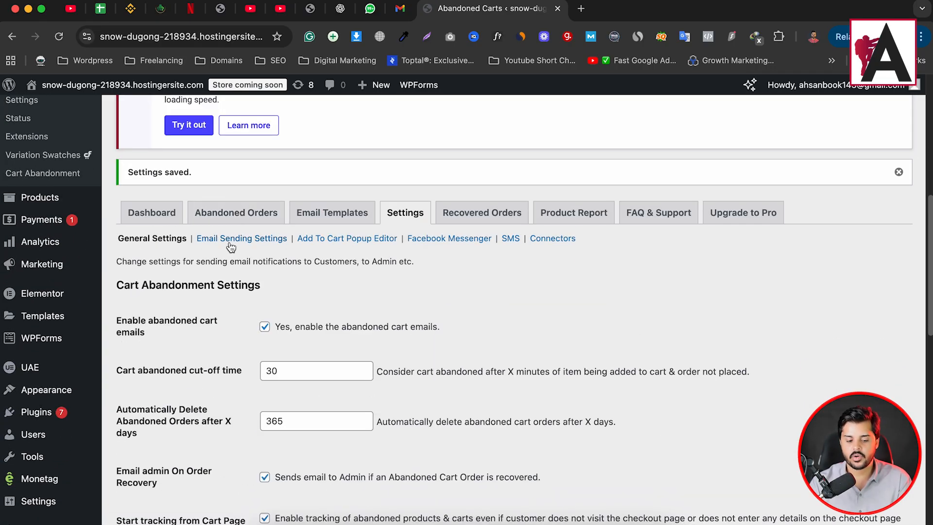
Open the email sending settings and examine the sender name, sender address, reply address, UTM parameters and auto-login options
{"action": "left_click", "coordinate": [269, 244]}
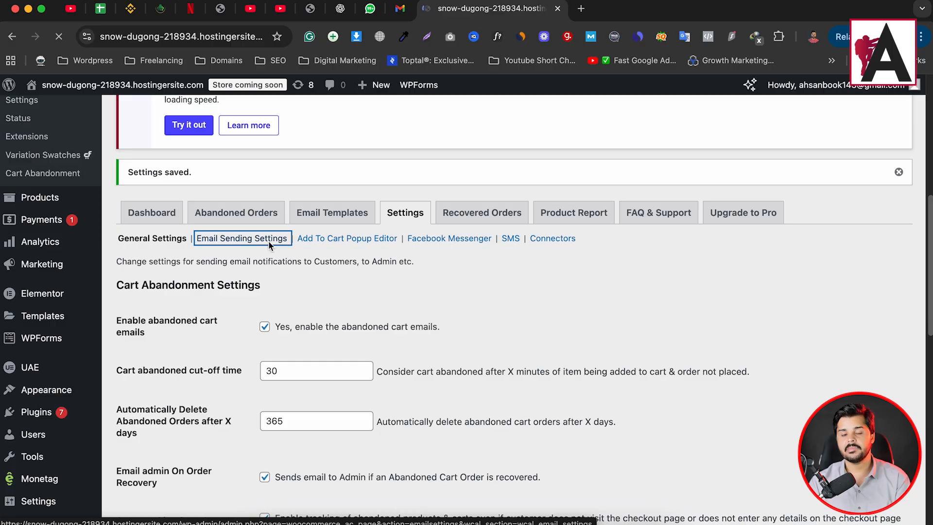
{"action": "scroll", "coordinate": [325, 204], "scroll_direction": "down", "scroll_amount": 6}
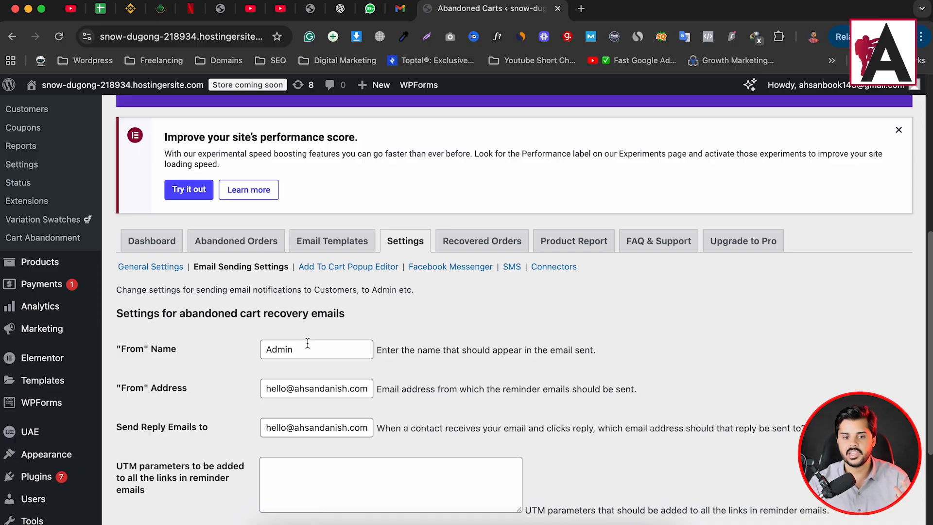
{"action": "left_click", "coordinate": [314, 349]}
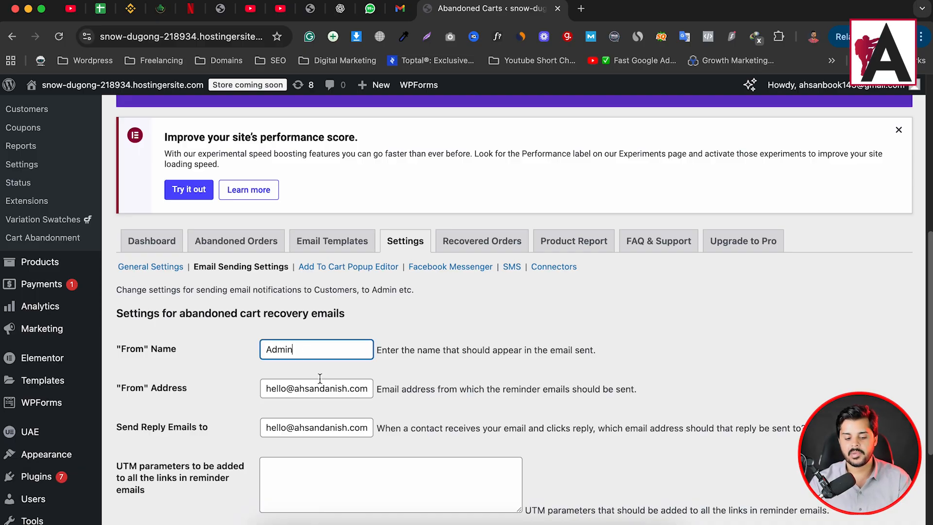
{"action": "double_click", "coordinate": [321, 388]}
{"action": "double_click", "coordinate": [322, 428]}
{"action": "left_click", "coordinate": [312, 350]}
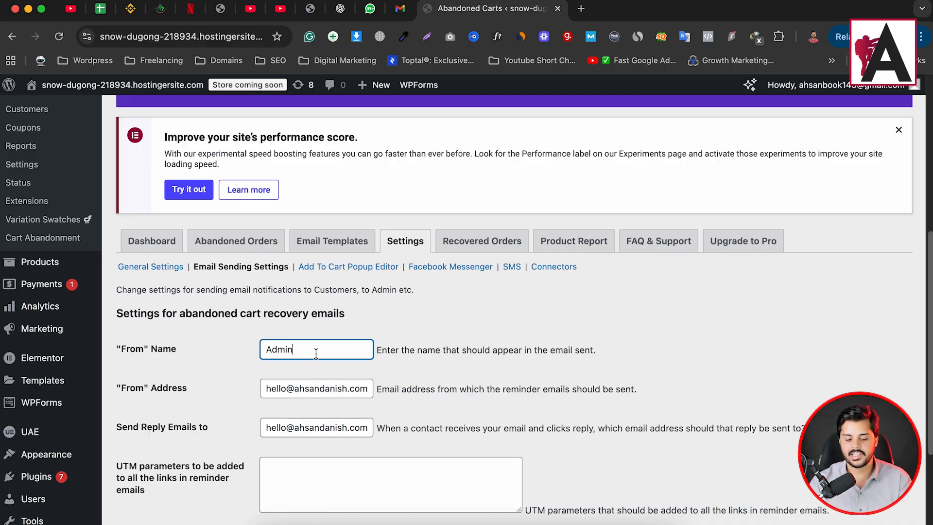
{"action": "double_click", "coordinate": [281, 350]}
{"action": "scroll", "coordinate": [311, 340], "scroll_direction": "down", "scroll_amount": 3}
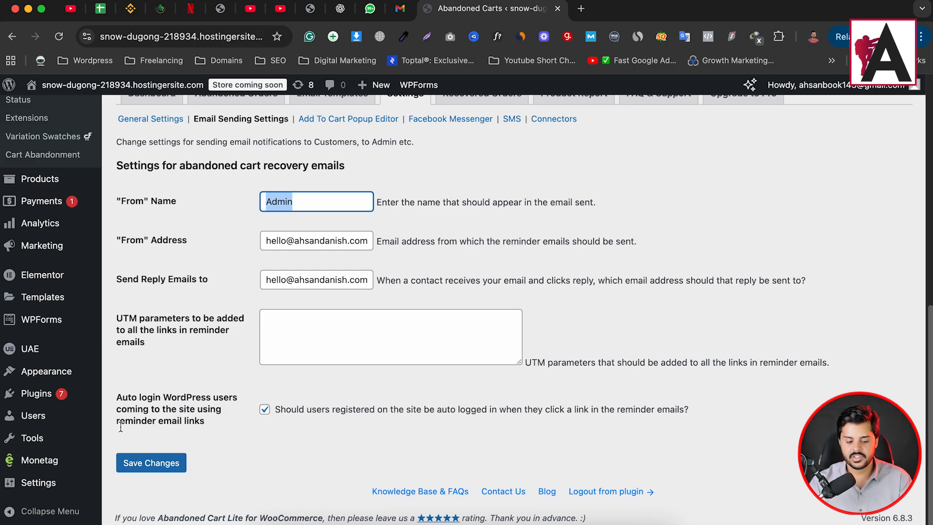
{"action": "scroll", "coordinate": [289, 383], "scroll_direction": "up", "scroll_amount": 2}
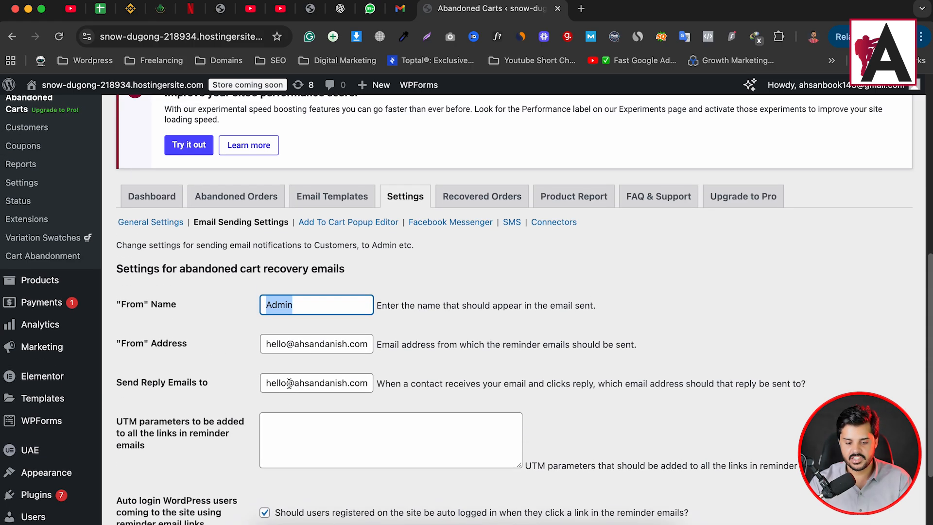
Open the Add To Cart Popup Editor settings and view the popup template section
{"action": "left_click", "coordinate": [345, 227]}
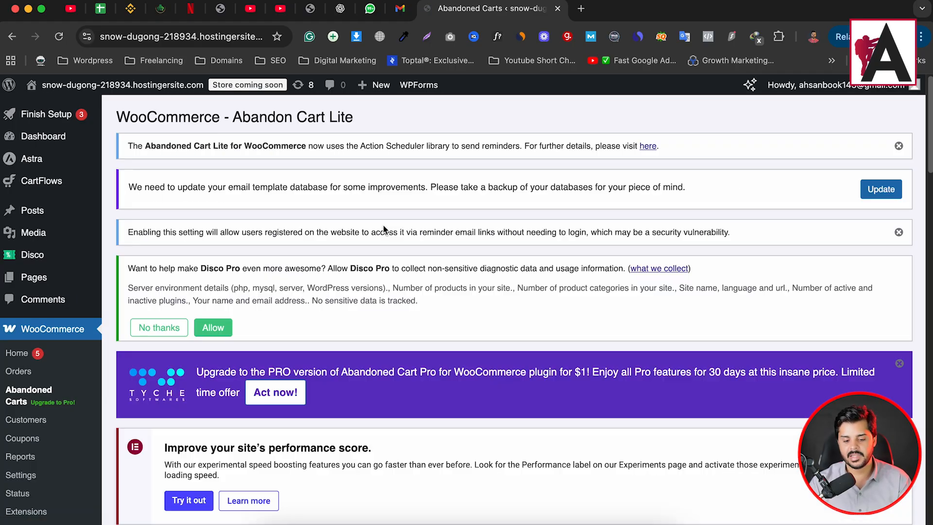
{"action": "scroll", "coordinate": [383, 225], "scroll_direction": "down", "scroll_amount": 3}
{"action": "scroll", "coordinate": [383, 225], "scroll_direction": "down", "scroll_amount": 5}
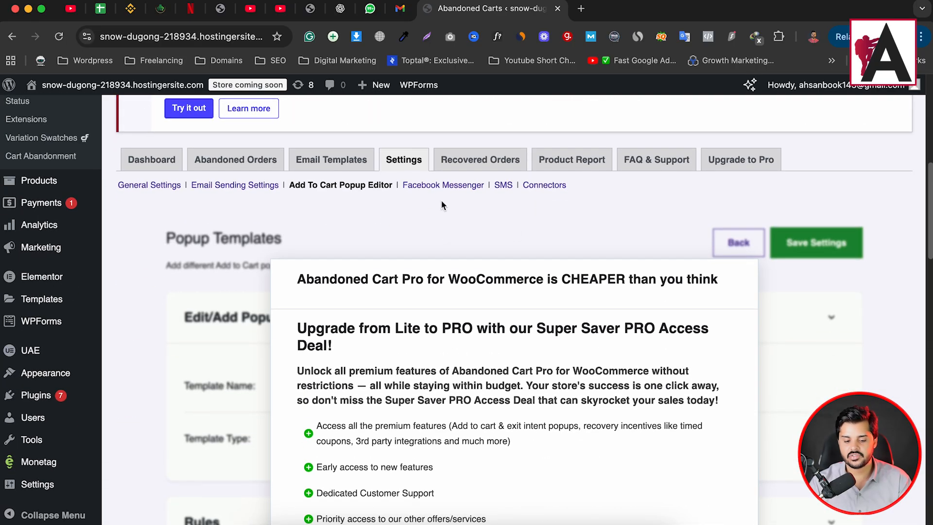
Review the Recovered Orders report and the Product Report of the abandoned cart plugin
{"action": "left_click", "coordinate": [470, 165]}
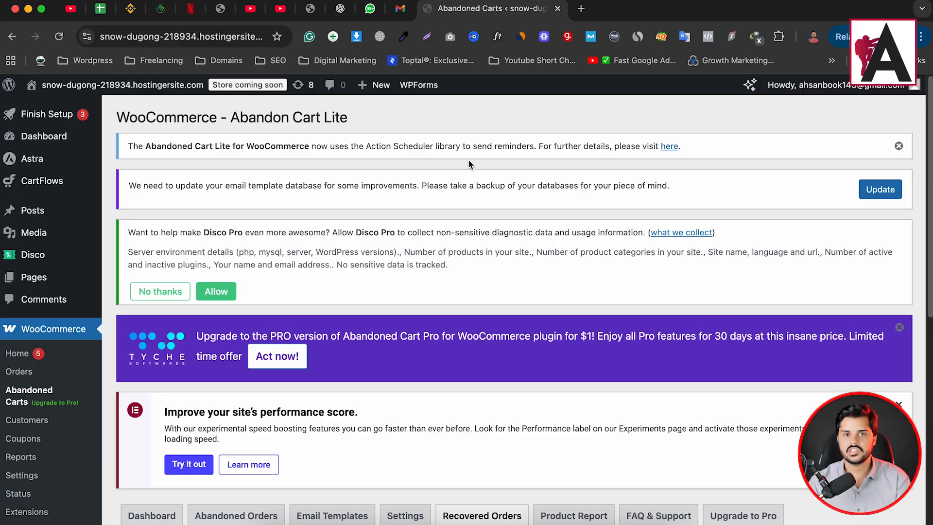
{"action": "scroll", "coordinate": [407, 392], "scroll_direction": "down", "scroll_amount": 10}
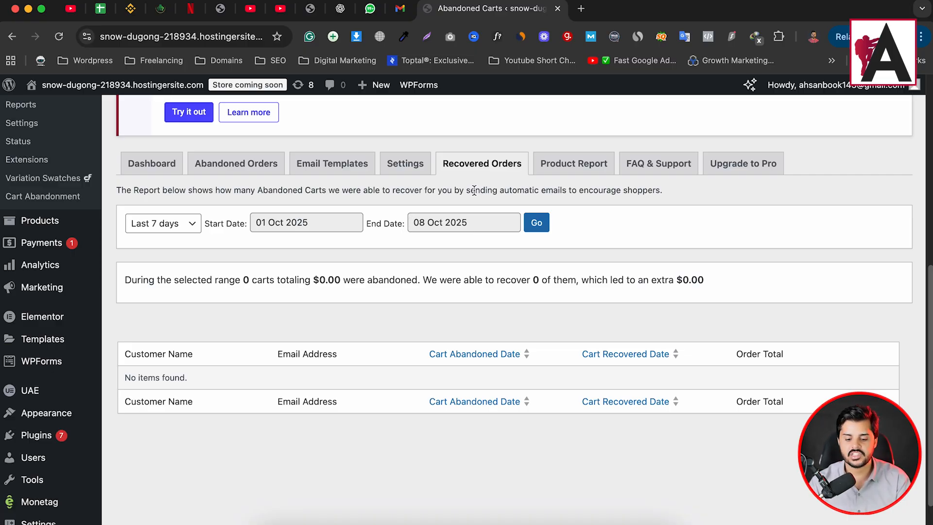
{"action": "left_click", "coordinate": [573, 168]}
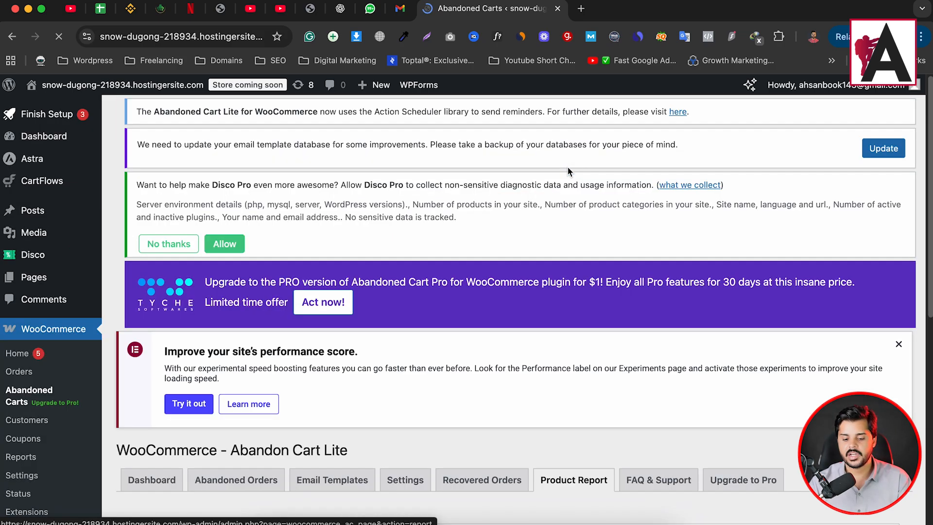
{"action": "scroll", "coordinate": [441, 330], "scroll_direction": "down", "scroll_amount": 6}
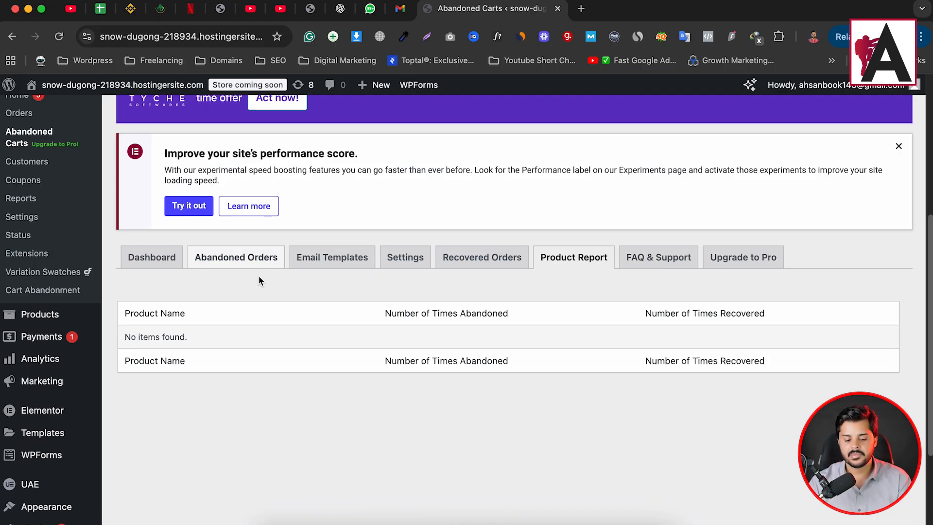
Open the plugin's email templates list and activate the Initial template
{"action": "left_click", "coordinate": [331, 262]}
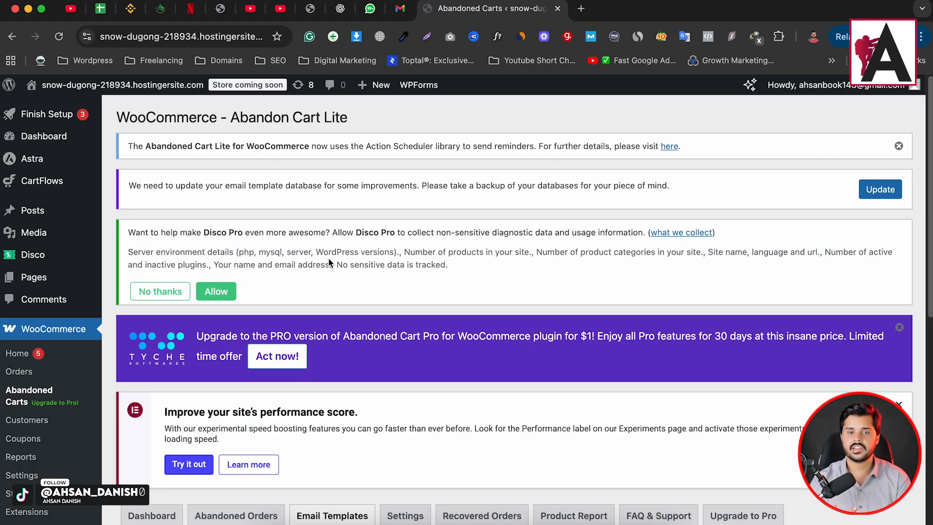
{"action": "scroll", "coordinate": [329, 263], "scroll_direction": "down", "scroll_amount": 6}
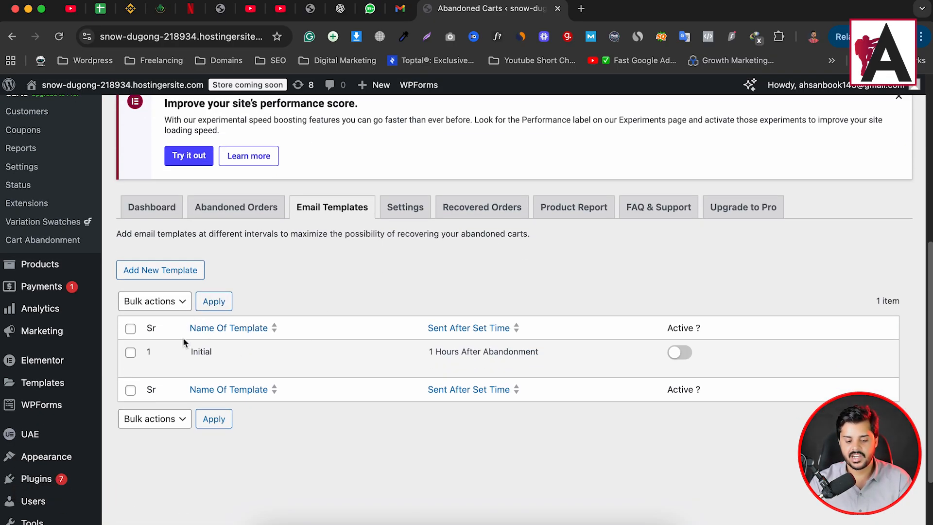
{"action": "left_click_drag", "start_coordinate": [193, 351], "coordinate": [212, 352]}
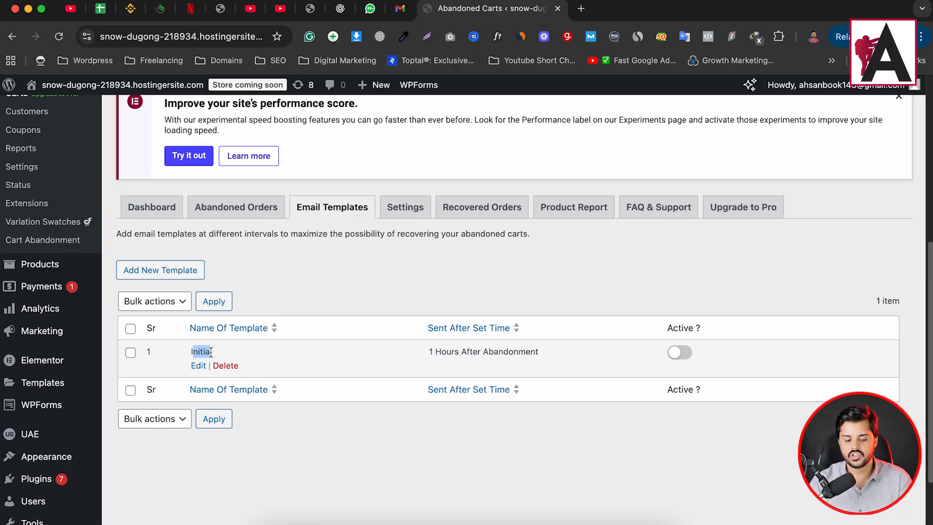
{"action": "left_click", "coordinate": [685, 353]}
Open the Initial email template for editing and check its template name and subject line
{"action": "left_click", "coordinate": [199, 365]}
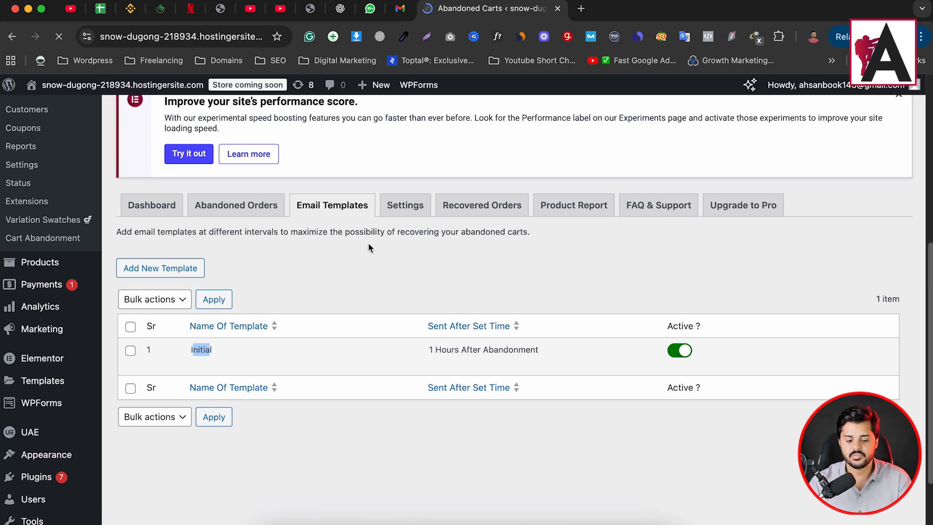
{"action": "scroll", "coordinate": [424, 264], "scroll_direction": "down", "scroll_amount": 5}
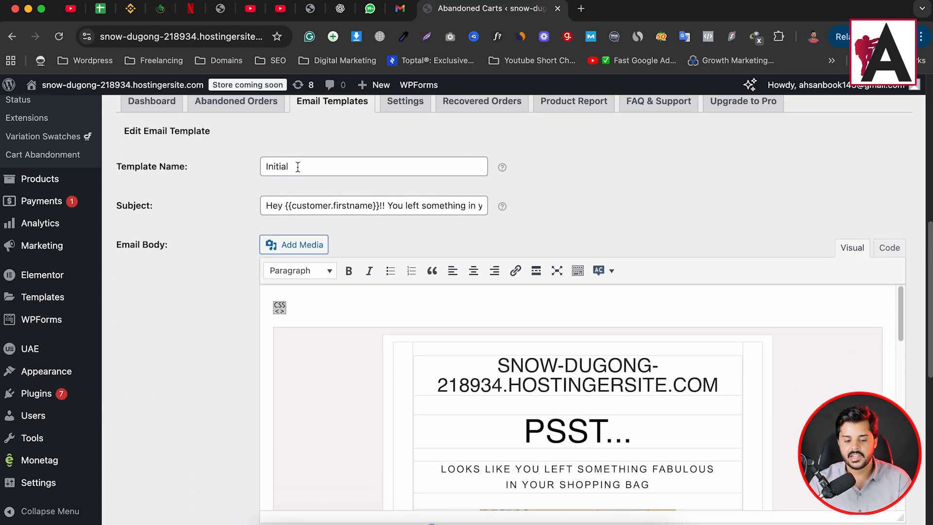
{"action": "left_click_drag", "start_coordinate": [297, 167], "coordinate": [260, 174]}
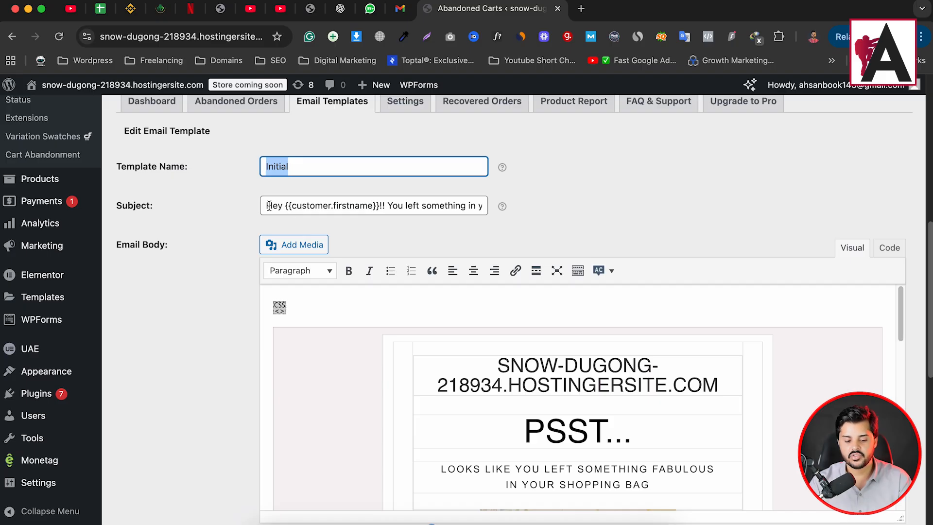
{"action": "left_click_drag", "start_coordinate": [284, 209], "coordinate": [499, 208]}
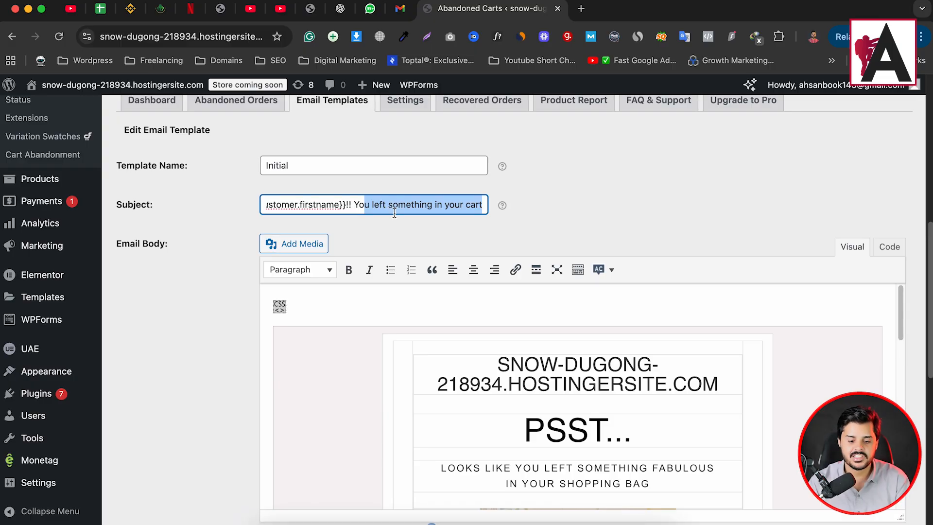
{"action": "scroll", "coordinate": [390, 214], "scroll_direction": "down", "scroll_amount": 3}
{"action": "scroll", "coordinate": [229, 278], "scroll_direction": "up", "scroll_amount": 1}
{"action": "left_click", "coordinate": [179, 263]}
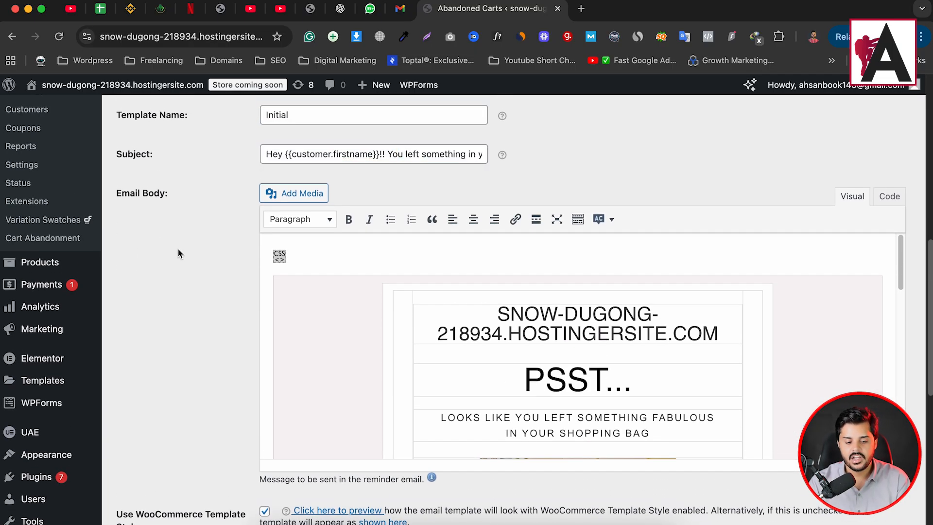
Look through the template's email body from the heading to the unsubscribe link and back
{"action": "scroll", "coordinate": [621, 349], "scroll_direction": "down", "scroll_amount": 3}
{"action": "scroll", "coordinate": [621, 349], "scroll_direction": "down", "scroll_amount": 10}
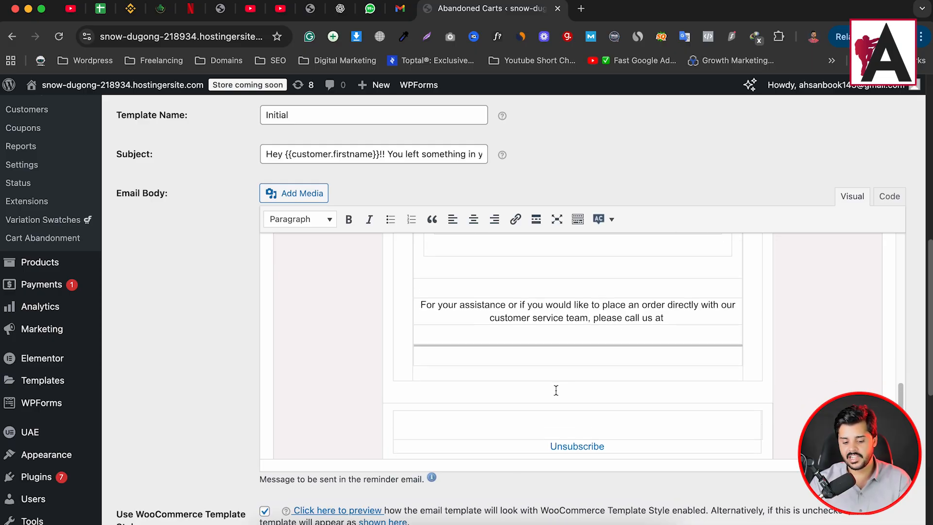
{"action": "scroll", "coordinate": [553, 389], "scroll_direction": "down", "scroll_amount": 2}
{"action": "scroll", "coordinate": [569, 375], "scroll_direction": "up", "scroll_amount": 15}
{"action": "scroll", "coordinate": [611, 331], "scroll_direction": "up", "scroll_amount": 5}
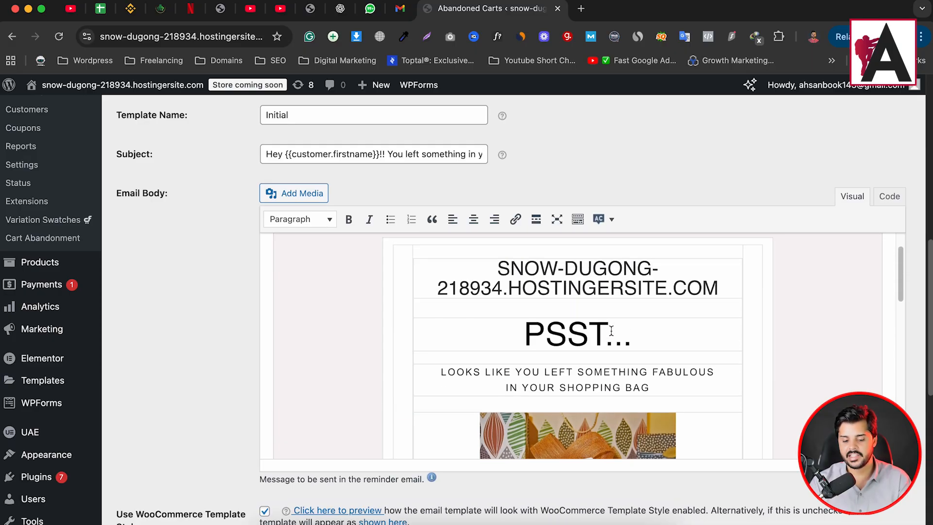
Replace the site address heading in the email body with "SIMPLE SKIN CARE"
{"action": "left_click", "coordinate": [531, 322]}
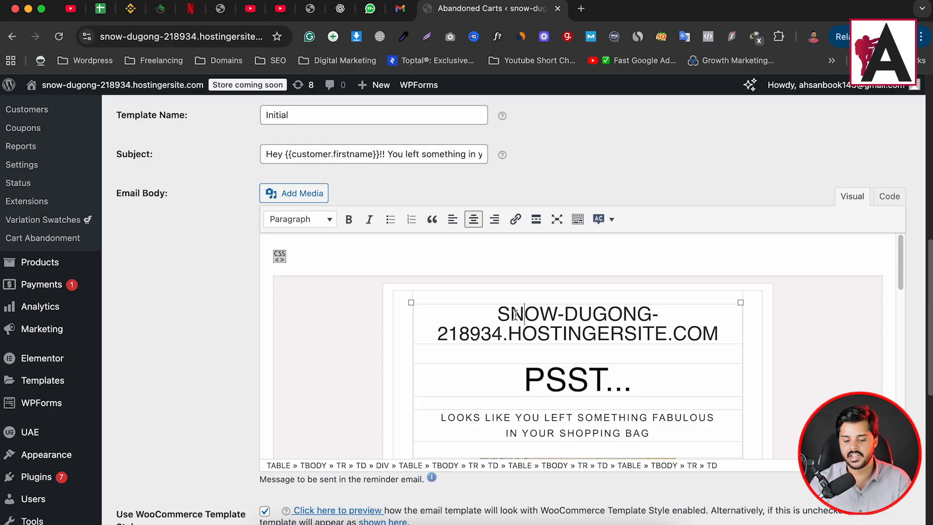
{"action": "left_click_drag", "start_coordinate": [510, 314], "coordinate": [718, 338]}
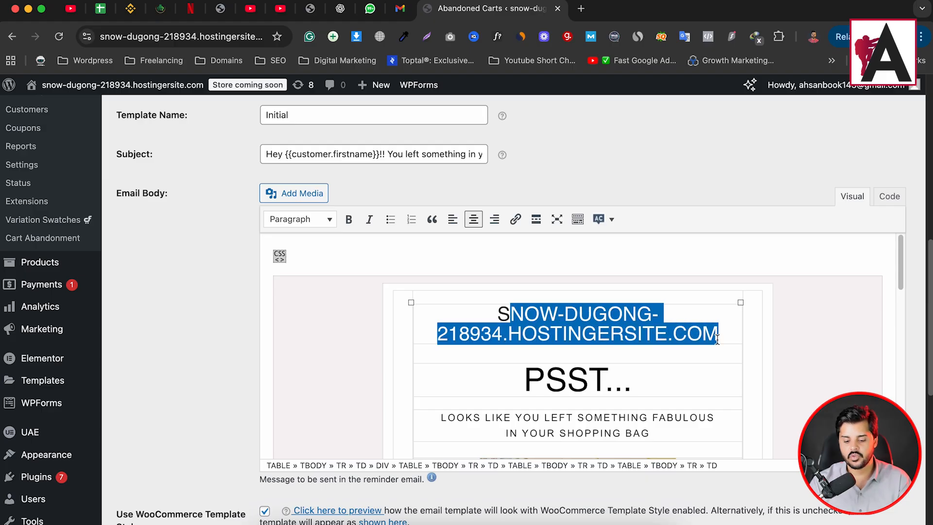
{"action": "key", "text": "BackSpace"}
{"action": "key", "text": "BackSpace"}
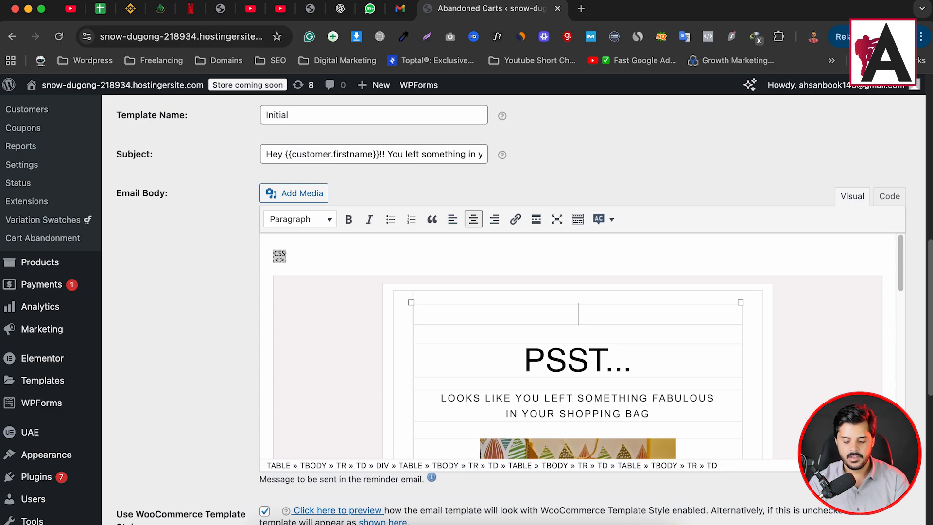
{"action": "type", "text": "SIMP"}
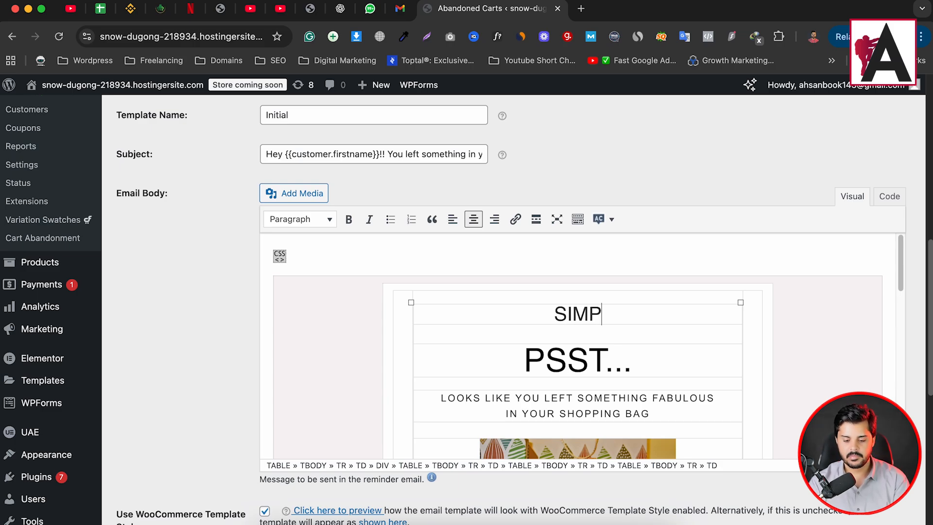
{"action": "type", "text": "LE CA"}
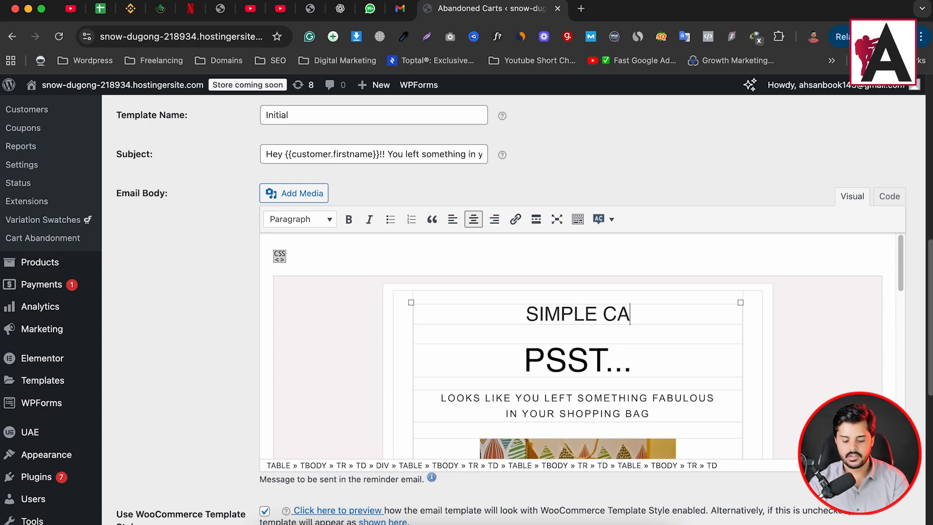
{"action": "key", "text": "BackSpace"}
{"action": "key", "text": "BackSpace"}
{"action": "type", "text": "FACE"}
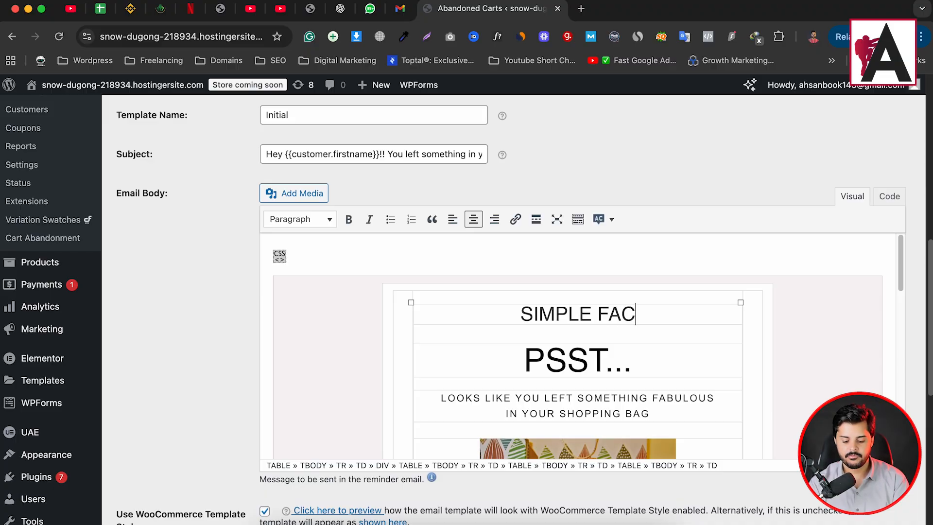
{"action": "key", "text": "BackSpace"}
{"action": "key", "text": "BackSpace"}
{"action": "key", "text": "BackSpace"}
{"action": "key", "text": "BackSpace"}
{"action": "type", "text": "SKIN CARE"}
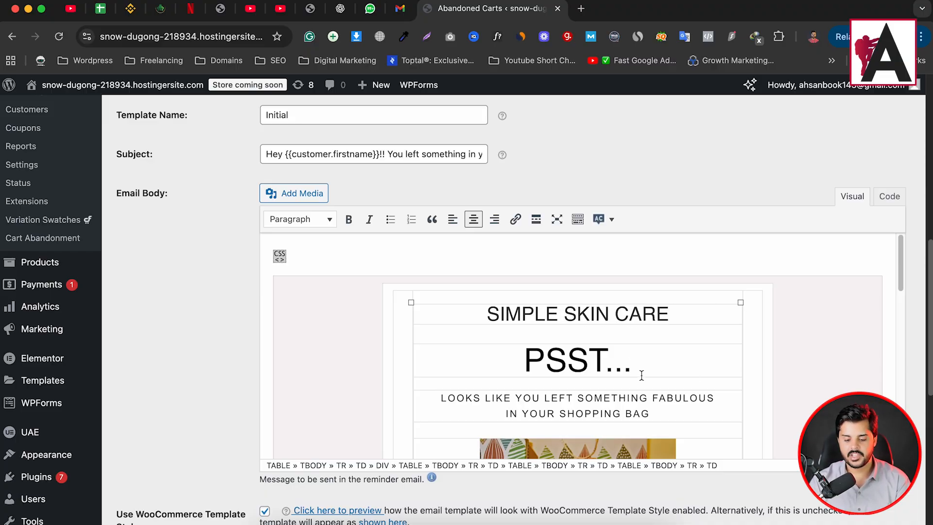
Replace the "PSST..." heading in the email body with the merge tag for the date when the cart was abandoned
{"action": "scroll", "coordinate": [641, 375], "scroll_direction": "down", "scroll_amount": 8}
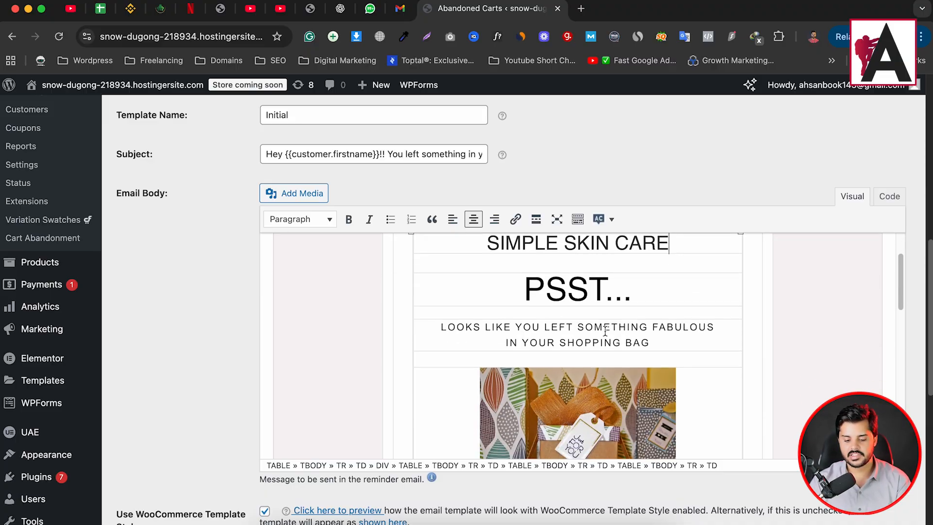
{"action": "scroll", "coordinate": [631, 321], "scroll_direction": "up", "scroll_amount": 5}
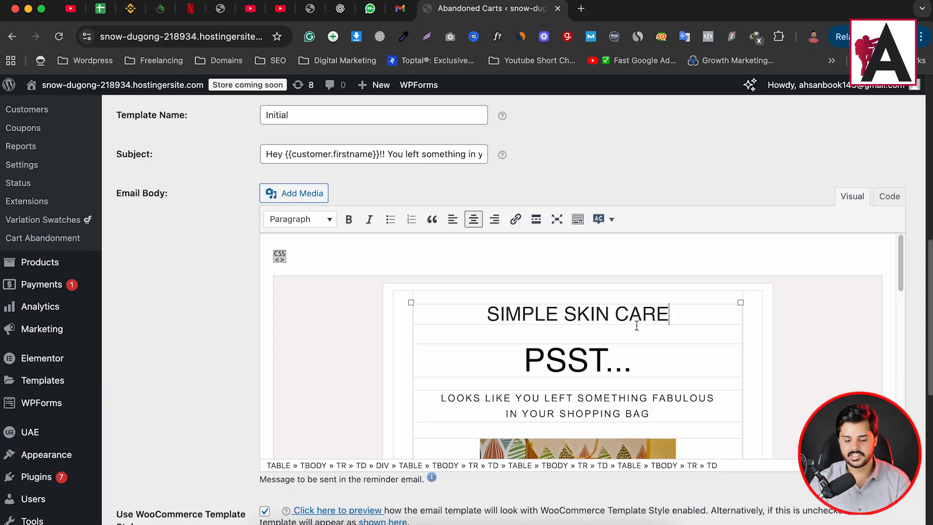
{"action": "scroll", "coordinate": [631, 321], "scroll_direction": "down", "scroll_amount": 6}
{"action": "scroll", "coordinate": [632, 319], "scroll_direction": "up", "scroll_amount": 4}
{"action": "scroll", "coordinate": [632, 318], "scroll_direction": "up", "scroll_amount": 4}
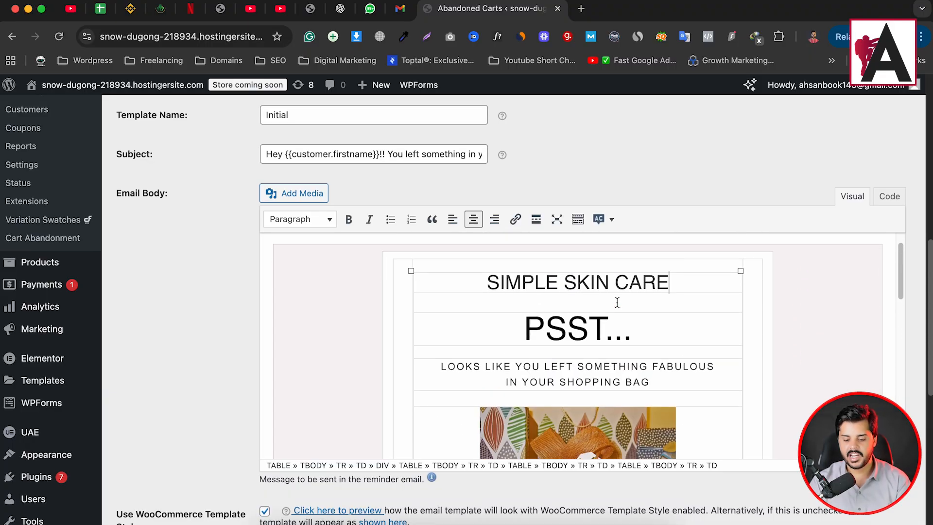
{"action": "triple_click", "coordinate": [637, 326]}
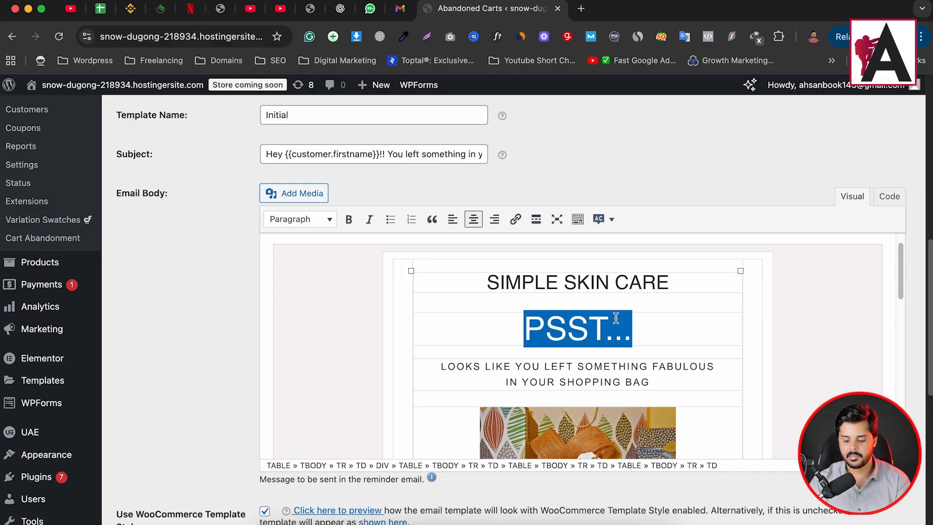
{"action": "key", "text": "BackSpace"}
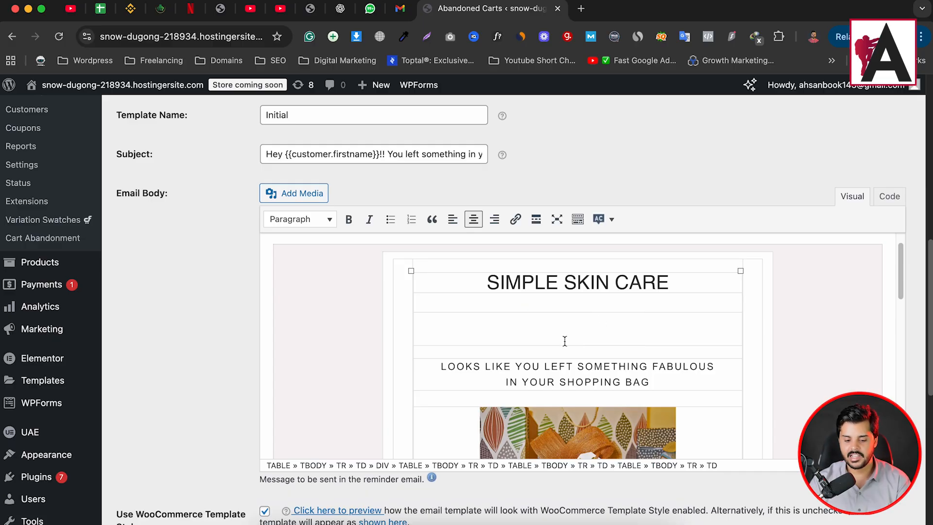
{"action": "left_click", "coordinate": [608, 219]}
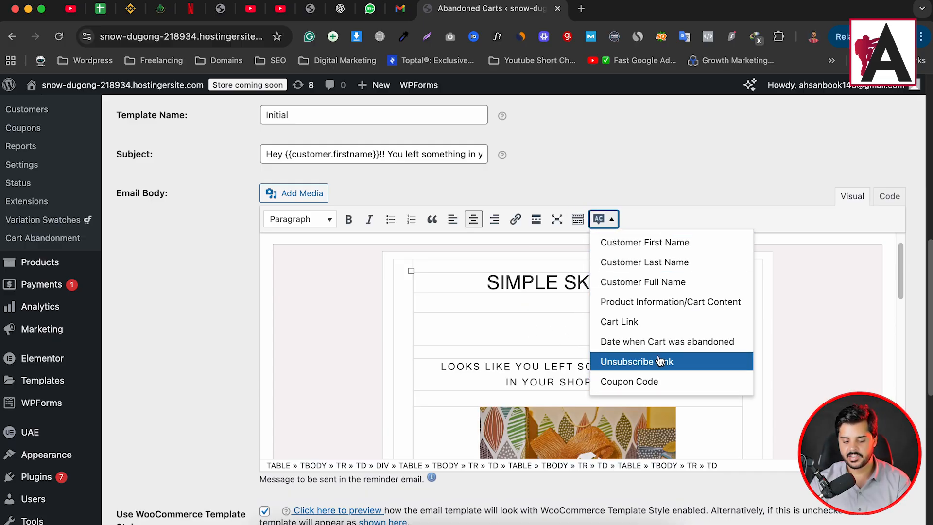
{"action": "left_click", "coordinate": [668, 342]}
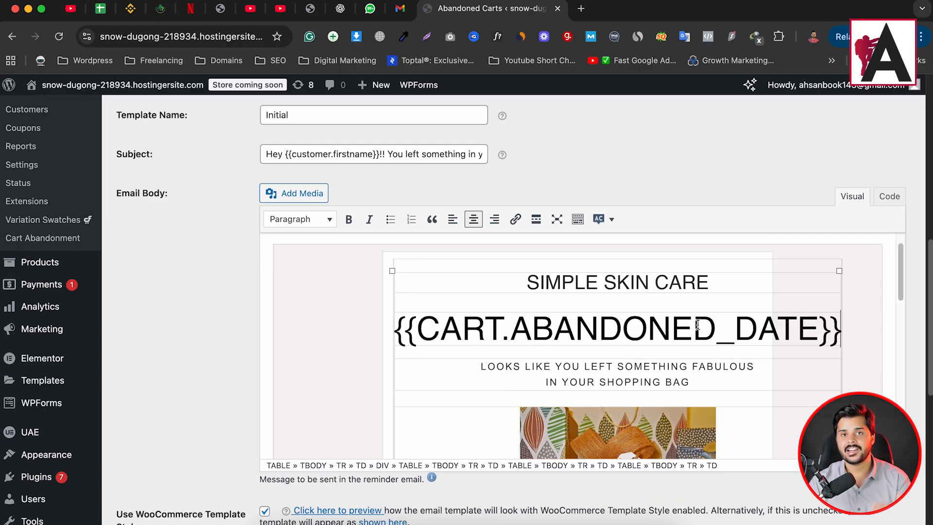
Insert the coupon code merge tag on a new line below the "Looks like you left something fabulous in your shopping bag" text
{"action": "left_click", "coordinate": [620, 307]}
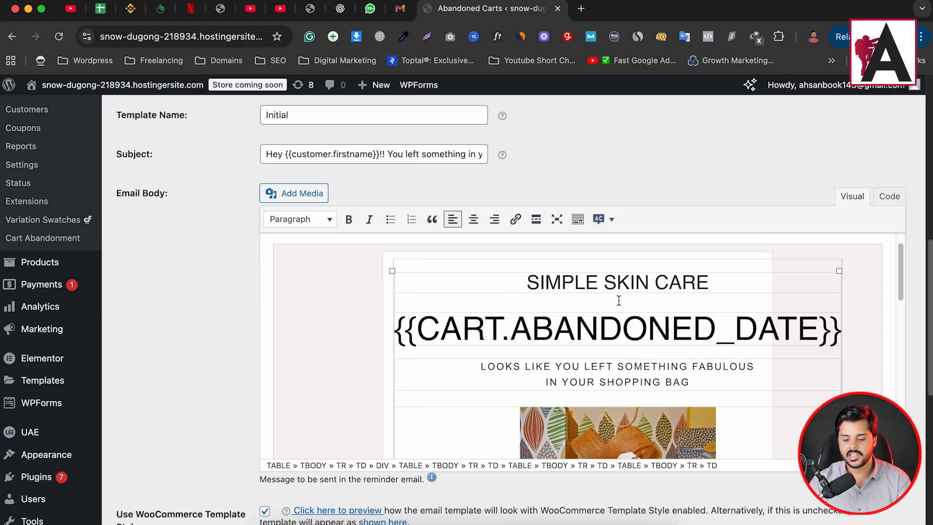
{"action": "left_click", "coordinate": [621, 384]}
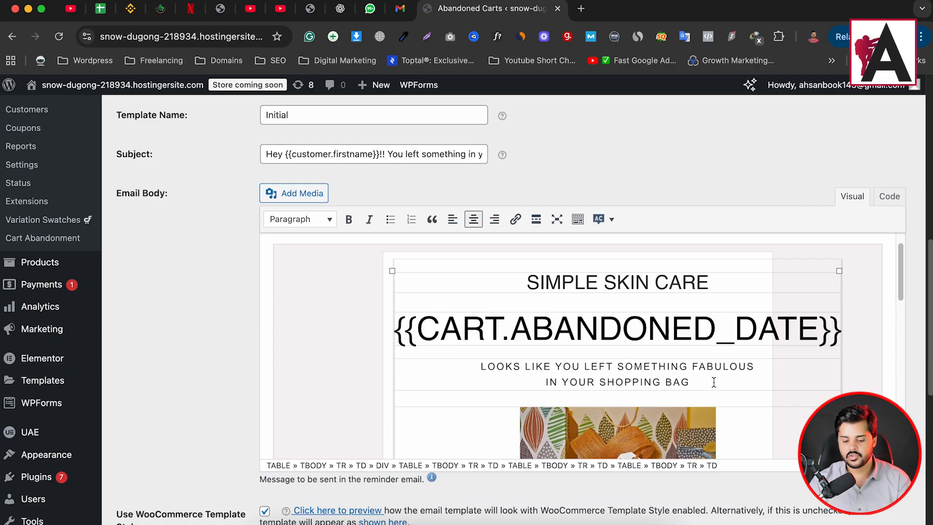
{"action": "key", "text": "Return"}
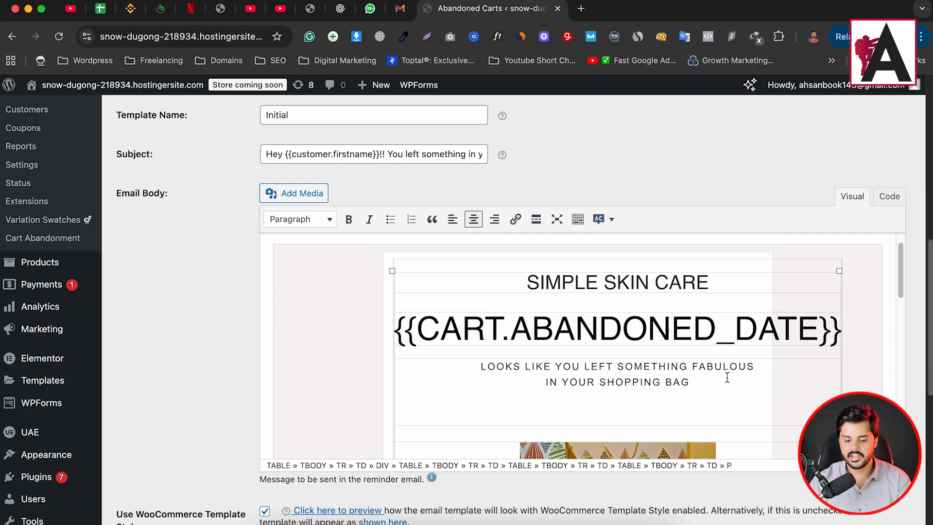
{"action": "left_click", "coordinate": [602, 219]}
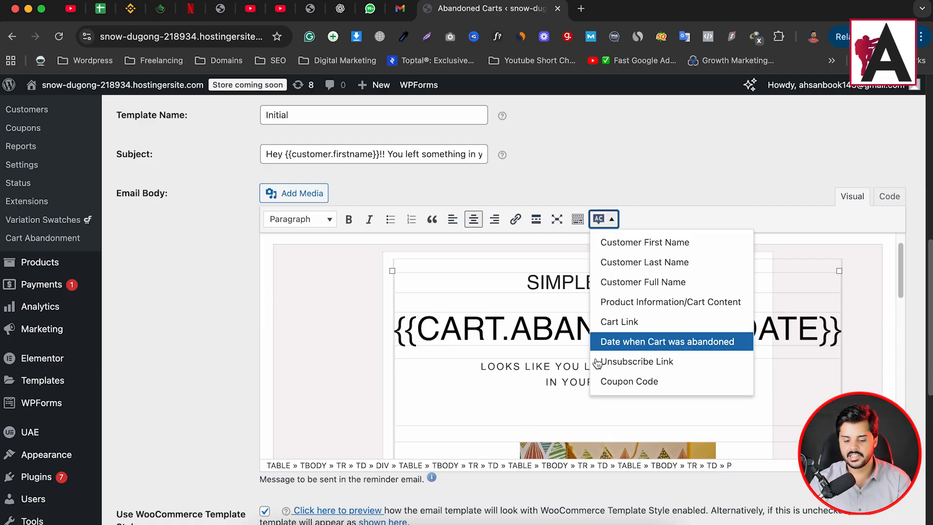
{"action": "left_click", "coordinate": [629, 383]}
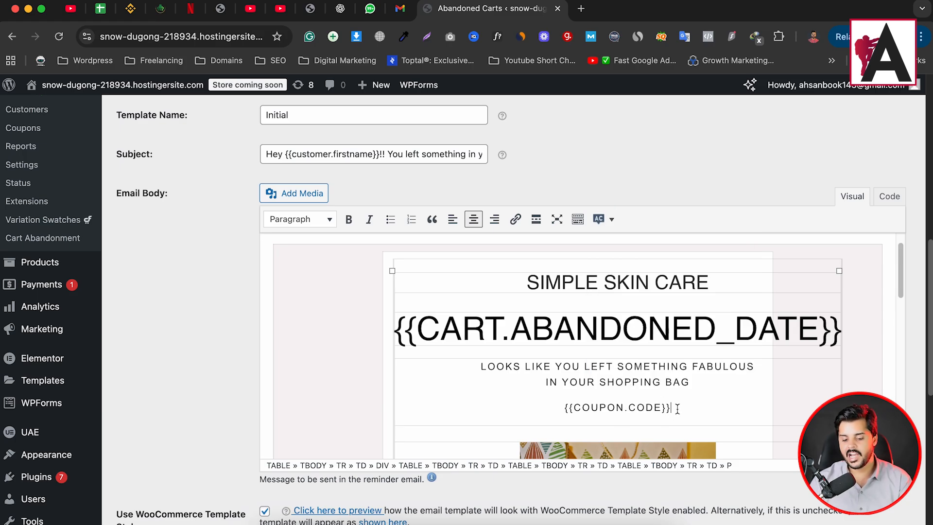
{"action": "left_click_drag", "start_coordinate": [677, 408], "coordinate": [552, 406]}
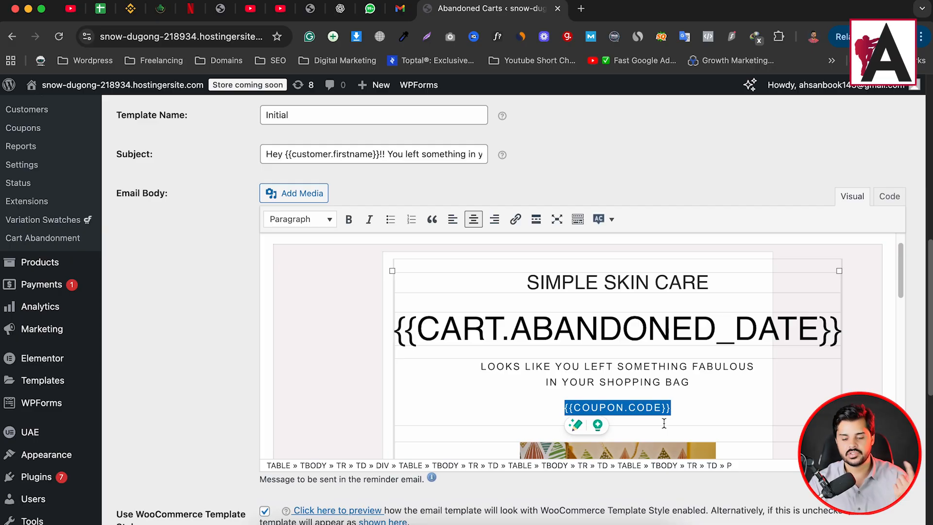
{"action": "scroll", "coordinate": [622, 311], "scroll_direction": "down", "scroll_amount": 3}
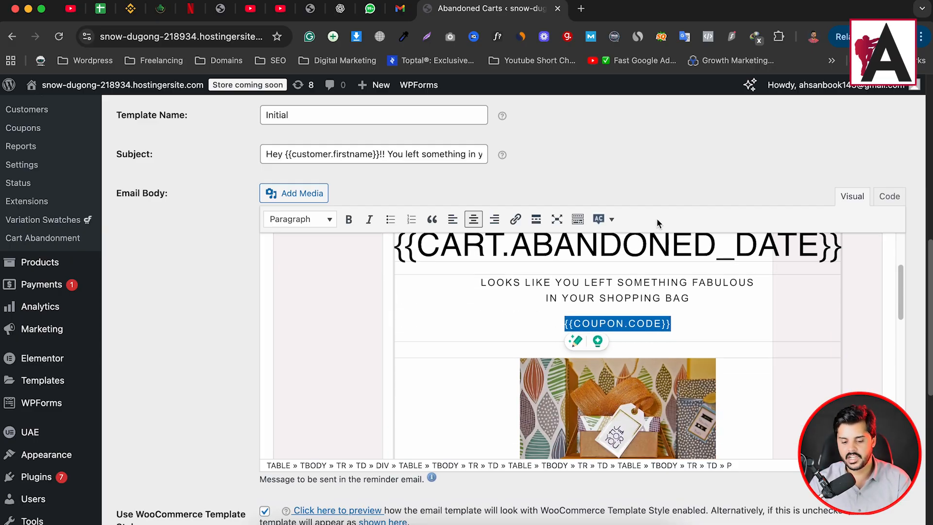
Turn off the WooCommerce template style for the email and preview how the template looks without it
{"action": "scroll", "coordinate": [709, 310], "scroll_direction": "down", "scroll_amount": 10}
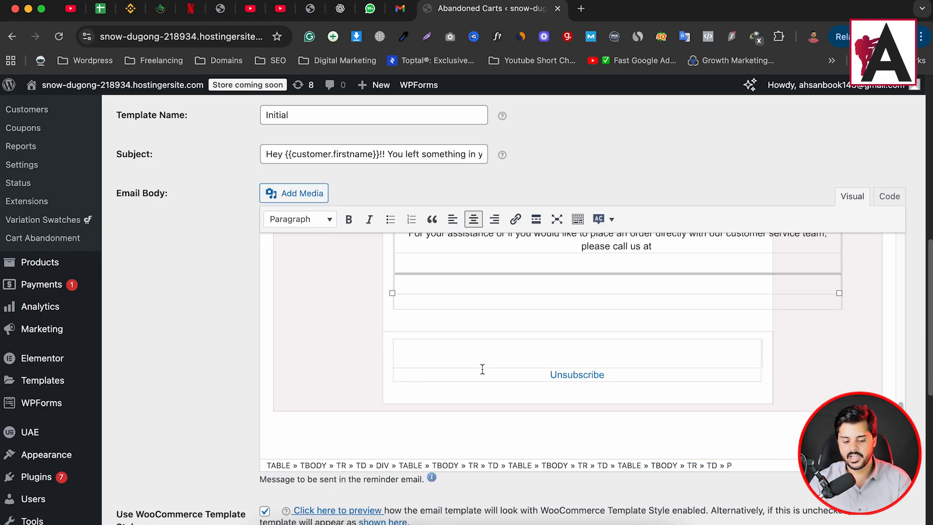
{"action": "scroll", "coordinate": [184, 368], "scroll_direction": "down", "scroll_amount": 8}
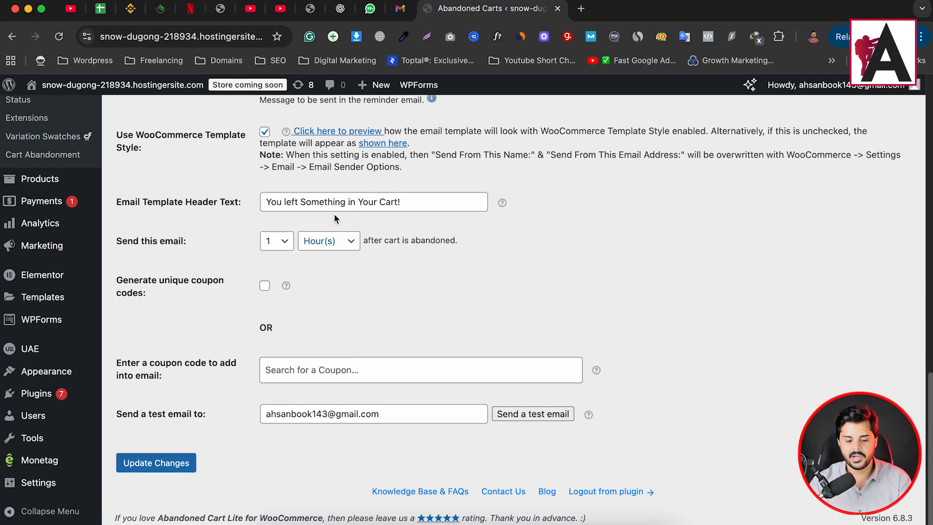
{"action": "scroll", "coordinate": [216, 216], "scroll_direction": "up", "scroll_amount": 2}
{"action": "left_click_drag", "start_coordinate": [117, 242], "coordinate": [246, 246]}
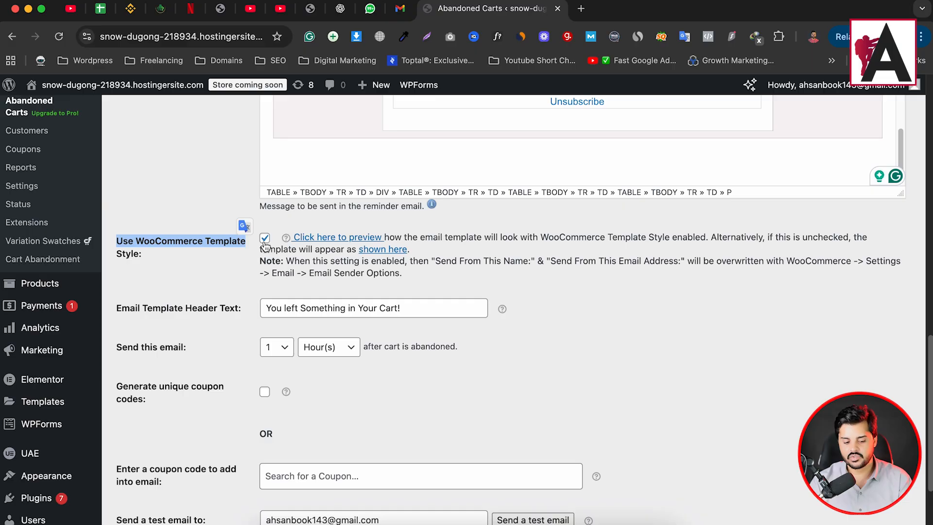
{"action": "left_click", "coordinate": [265, 240]}
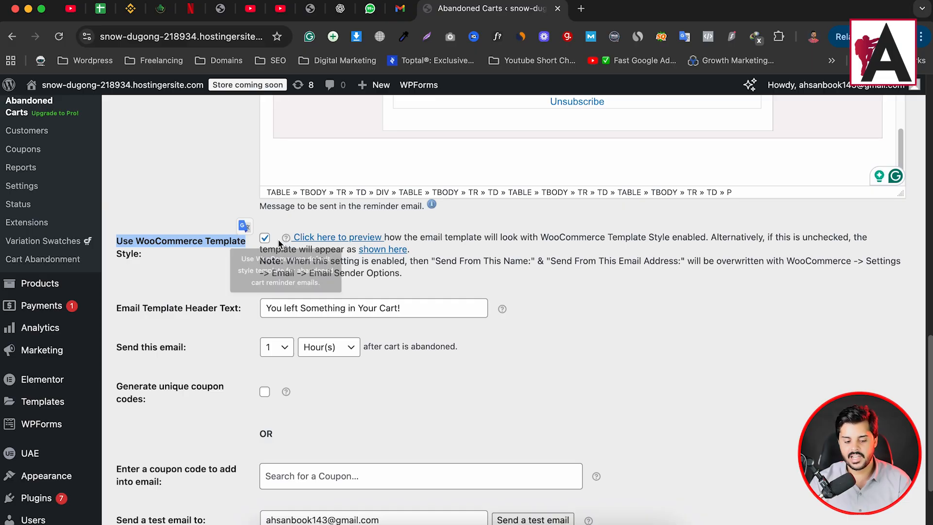
{"action": "left_click", "coordinate": [383, 249]}
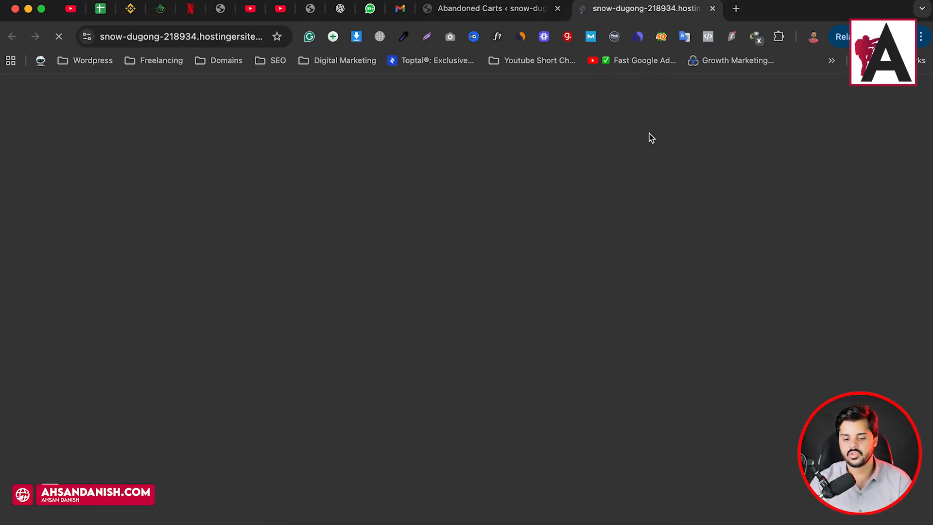
{"action": "scroll", "coordinate": [498, 289], "scroll_direction": "down", "scroll_amount": 4}
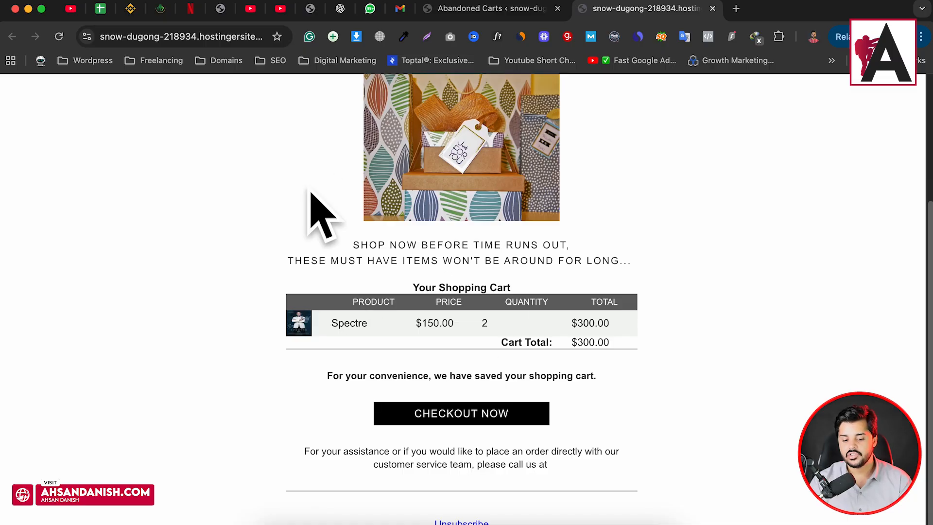
{"action": "scroll", "coordinate": [313, 209], "scroll_direction": "up", "scroll_amount": 4}
{"action": "left_click", "coordinate": [517, 15]}
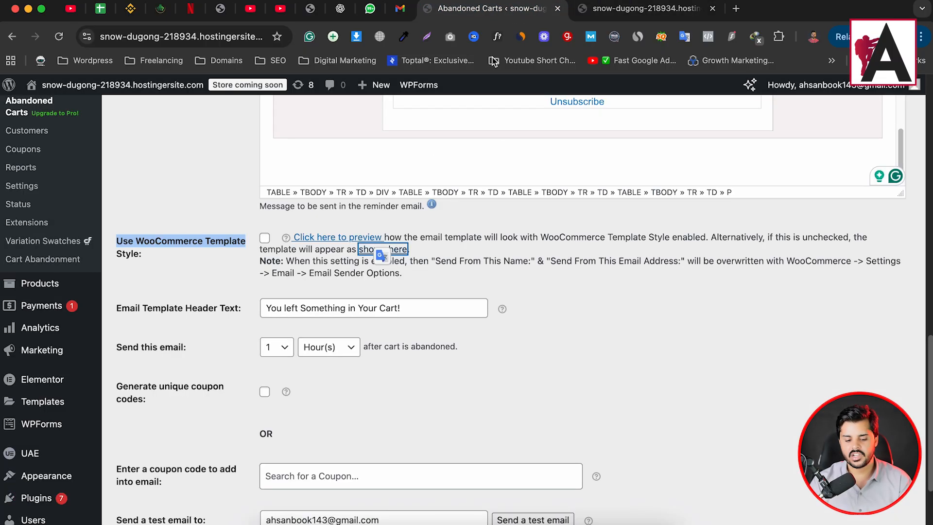
Enable the WooCommerce template style, preview the styled email from top to bottom, and close the preview
{"action": "left_click", "coordinate": [265, 238]}
{"action": "left_click", "coordinate": [339, 238]}
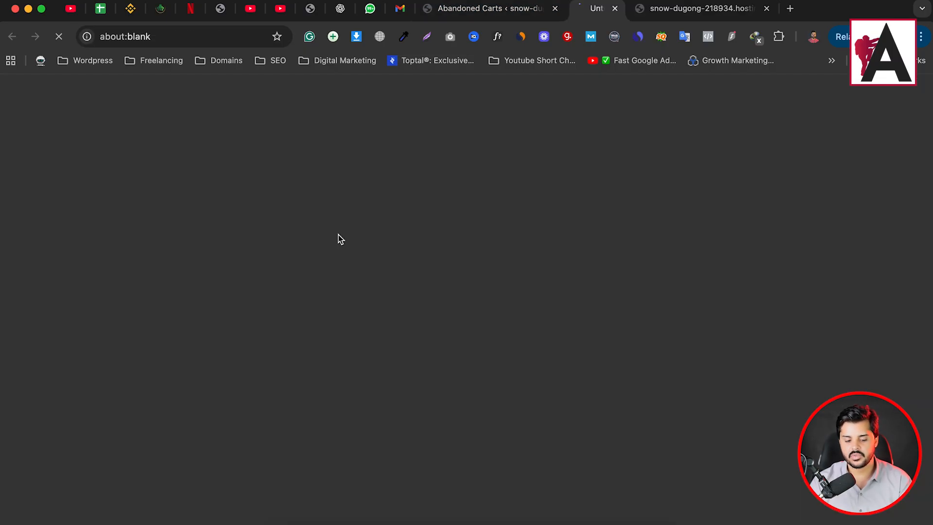
{"action": "left_click", "coordinate": [847, 8]}
{"action": "scroll", "coordinate": [451, 238], "scroll_direction": "down", "scroll_amount": 8}
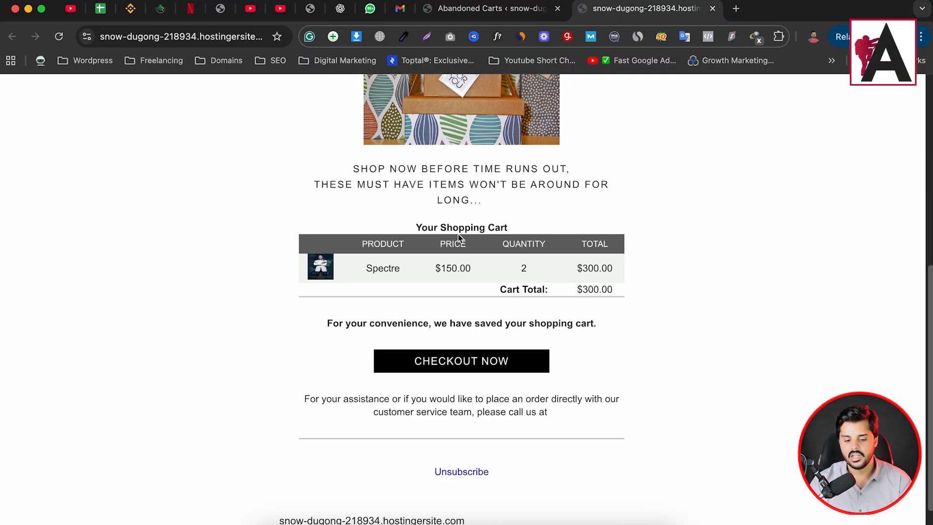
{"action": "scroll", "coordinate": [454, 235], "scroll_direction": "up", "scroll_amount": 8}
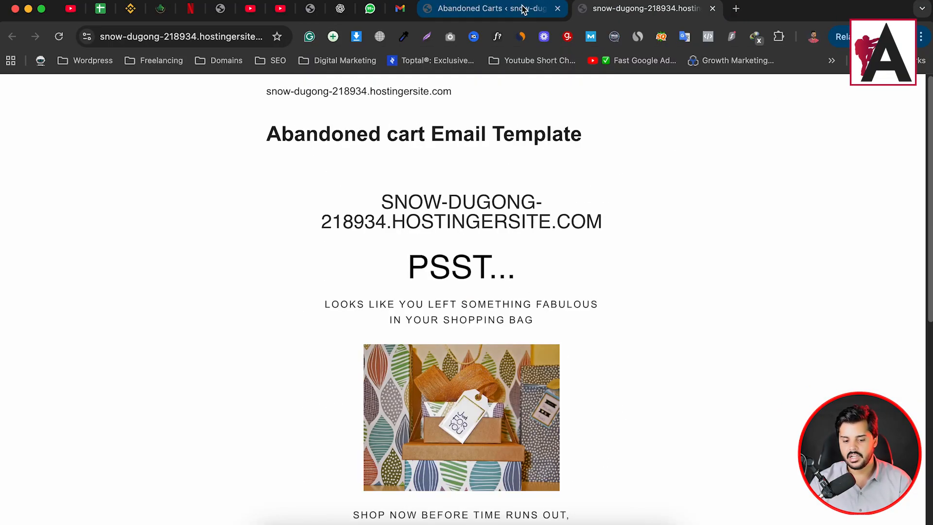
{"action": "left_click", "coordinate": [539, 8]}
{"action": "left_click", "coordinate": [712, 8]}
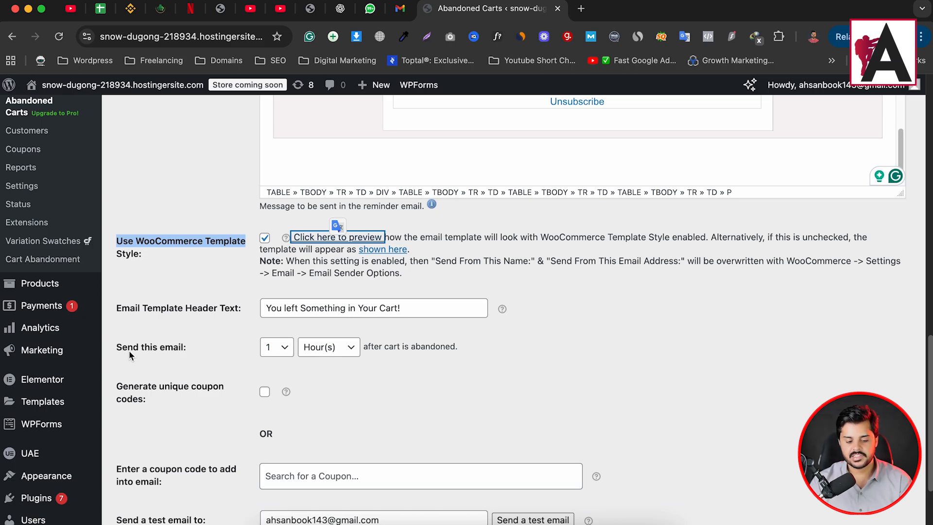
Check the time units available for sending the email after cart abandonment, keeping Hour(s)
{"action": "left_click_drag", "start_coordinate": [123, 348], "coordinate": [164, 349]}
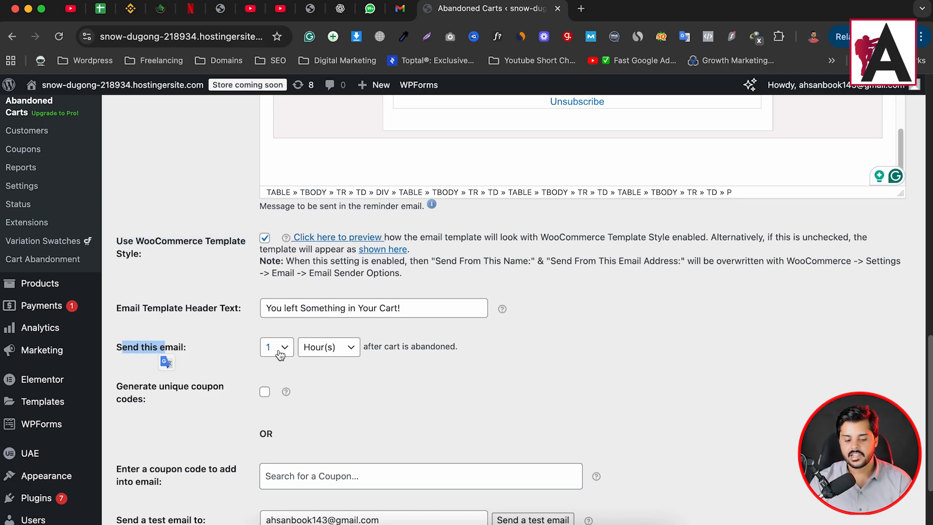
{"action": "left_click", "coordinate": [343, 347]}
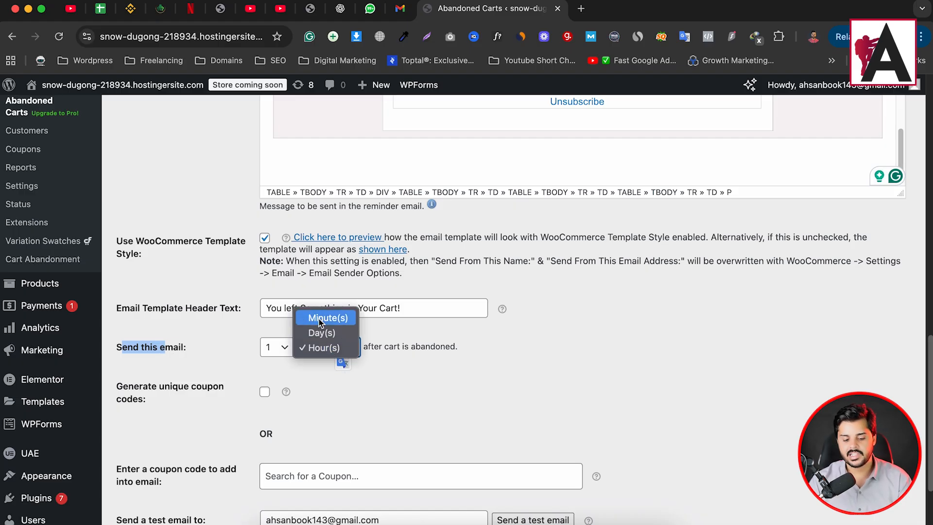
{"action": "left_click", "coordinate": [302, 371]}
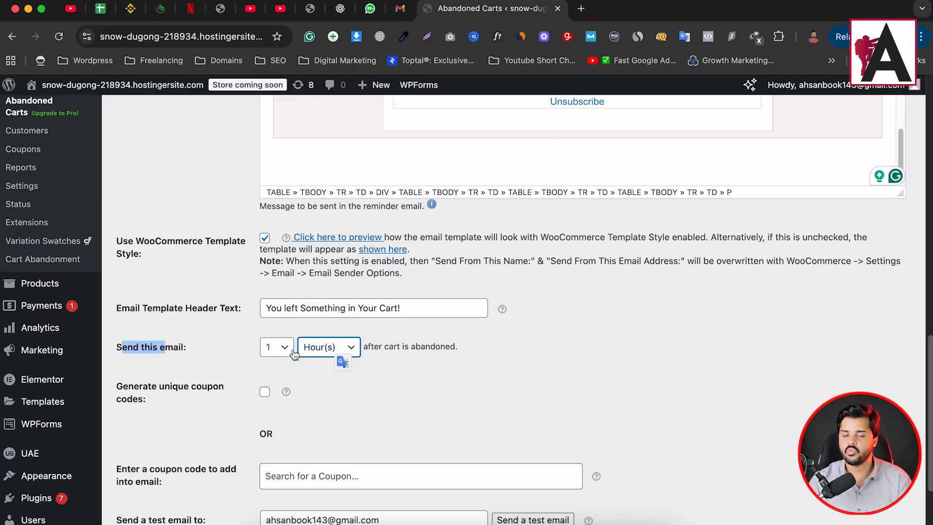
Enable unique coupon code generation for the email with a percentage discount and a coupon amount of 5
{"action": "scroll", "coordinate": [465, 347], "scroll_direction": "down", "scroll_amount": 2}
{"action": "scroll", "coordinate": [465, 343], "scroll_direction": "down", "scroll_amount": 1}
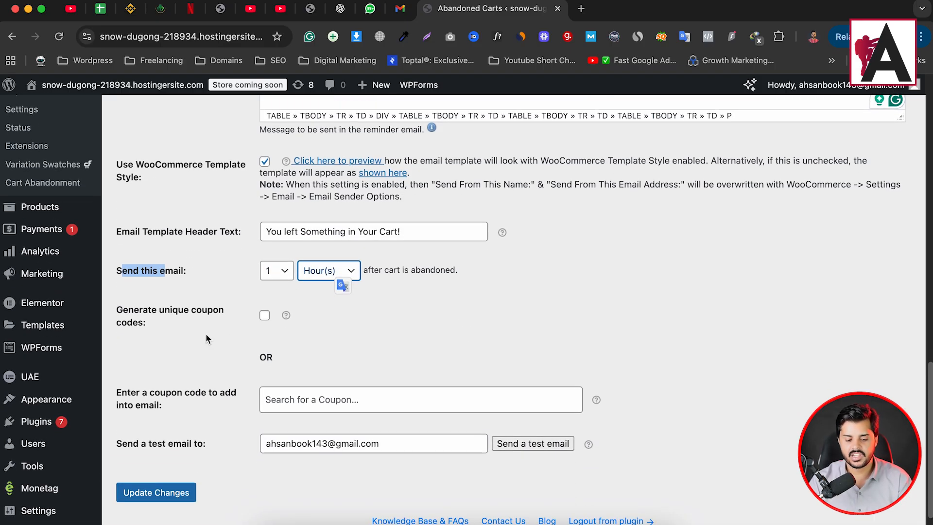
{"action": "left_click", "coordinate": [265, 316]}
{"action": "scroll", "coordinate": [327, 331], "scroll_direction": "down", "scroll_amount": 5}
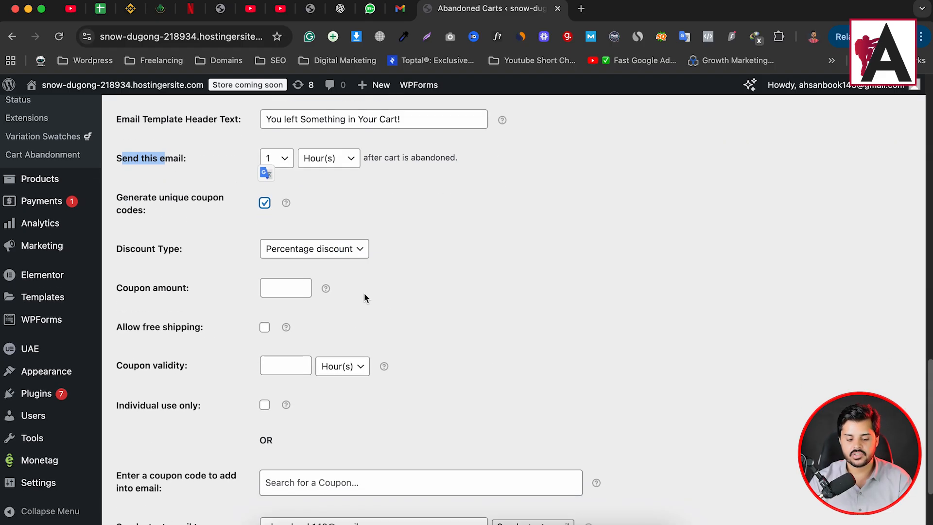
{"action": "left_click", "coordinate": [354, 250]}
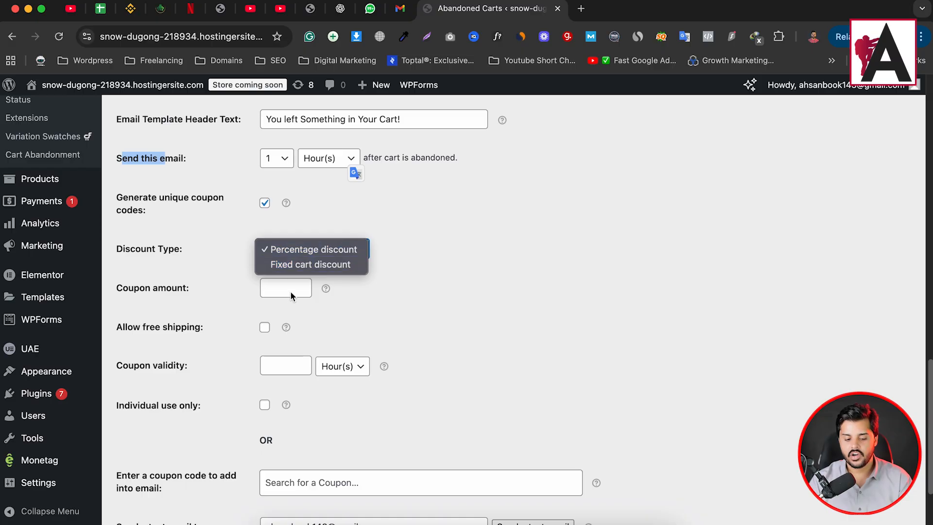
{"action": "left_click", "coordinate": [290, 288]}
{"action": "left_click", "coordinate": [290, 288]}
{"action": "type", "text": "5"}
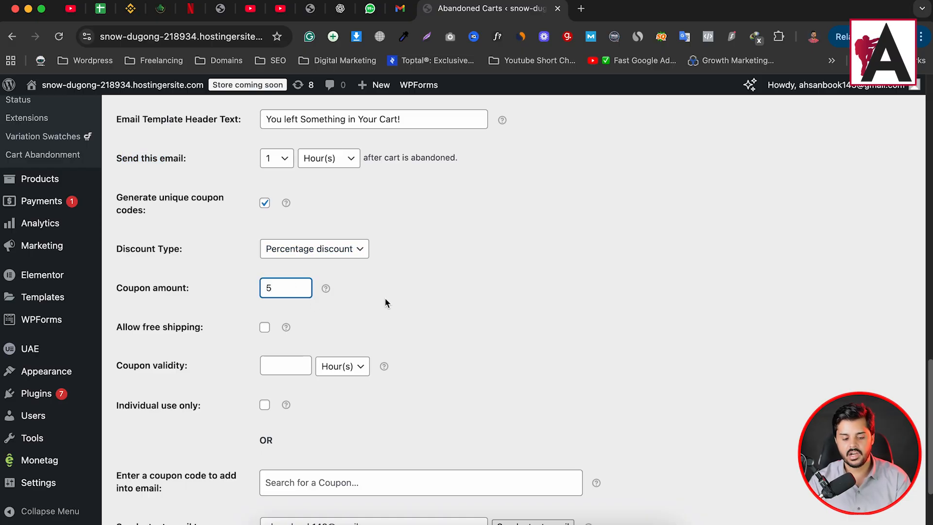
Allow free shipping with the coupon and set its validity to 2 days
{"action": "left_click", "coordinate": [264, 327]}
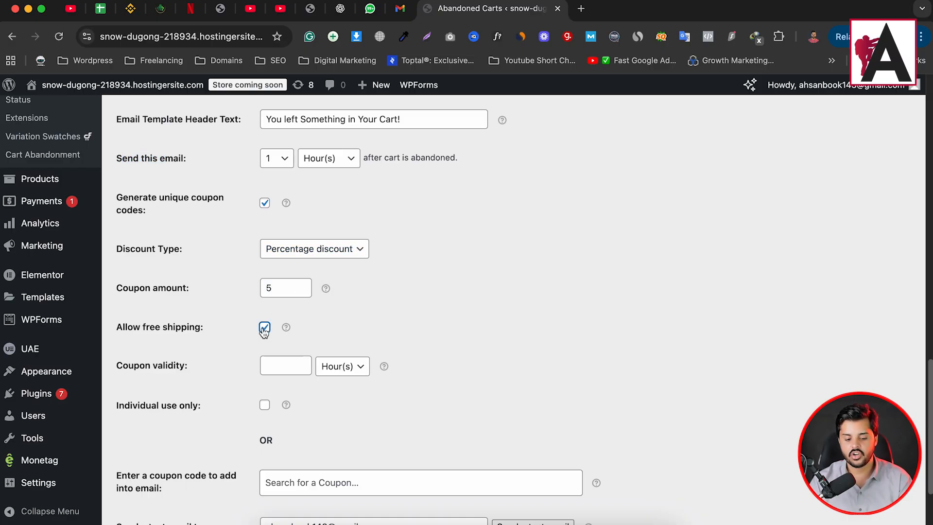
{"action": "scroll", "coordinate": [371, 346], "scroll_direction": "down", "scroll_amount": 5}
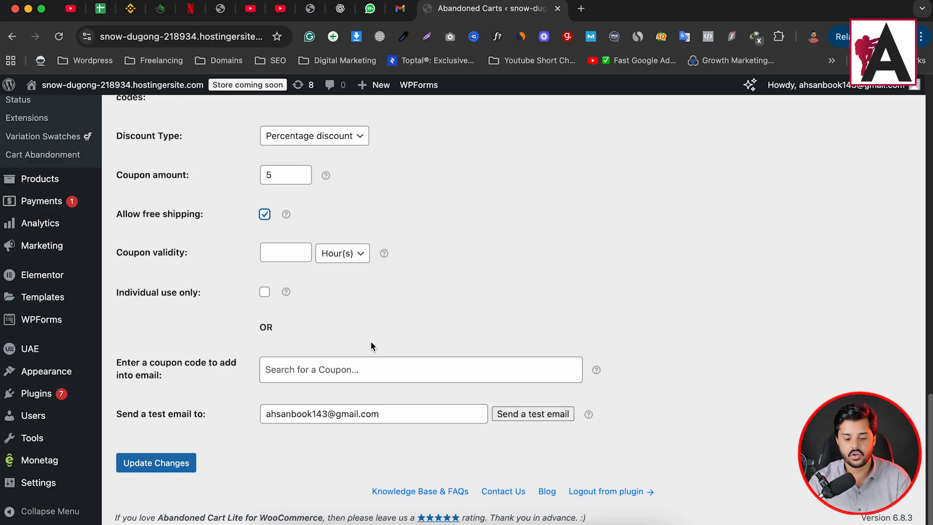
{"action": "left_click", "coordinate": [277, 259]}
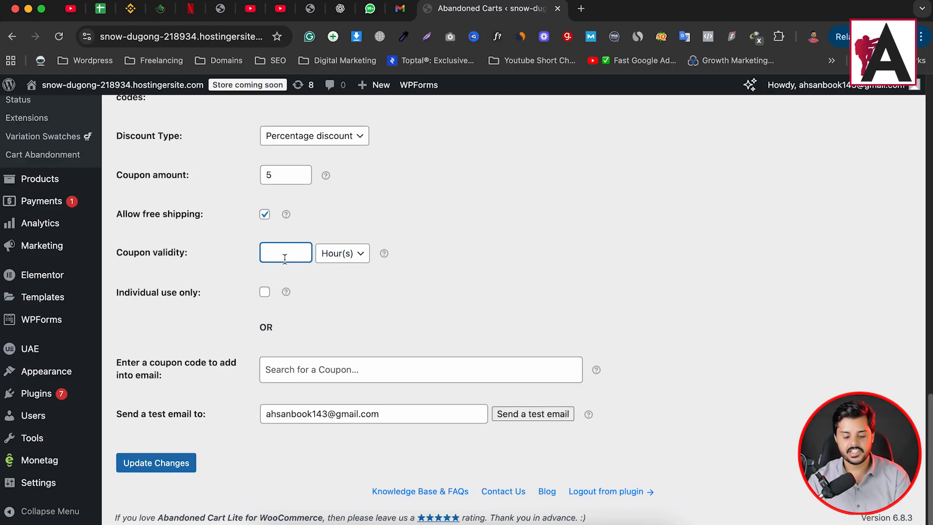
{"action": "left_click", "coordinate": [335, 257]}
{"action": "left_click", "coordinate": [341, 269]}
{"action": "left_click", "coordinate": [285, 256]}
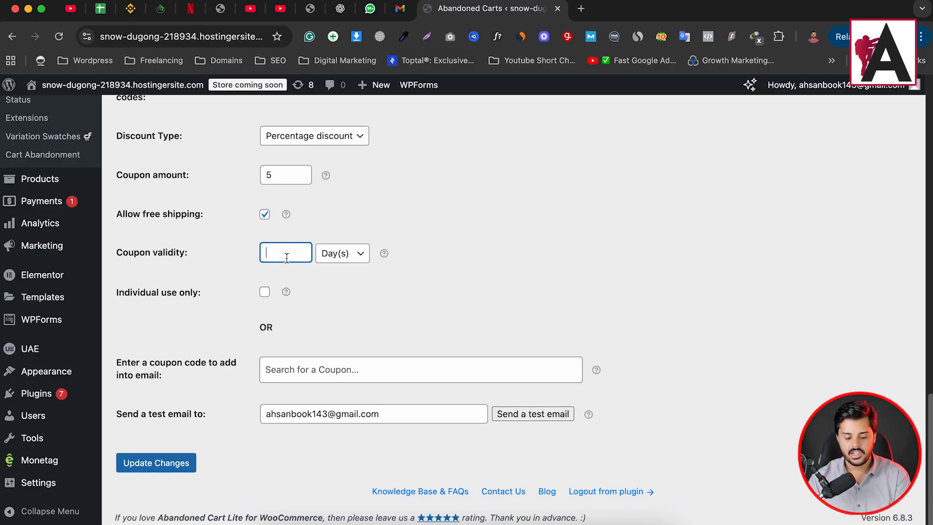
{"action": "type", "text": "2"}
{"action": "left_click", "coordinate": [438, 282]}
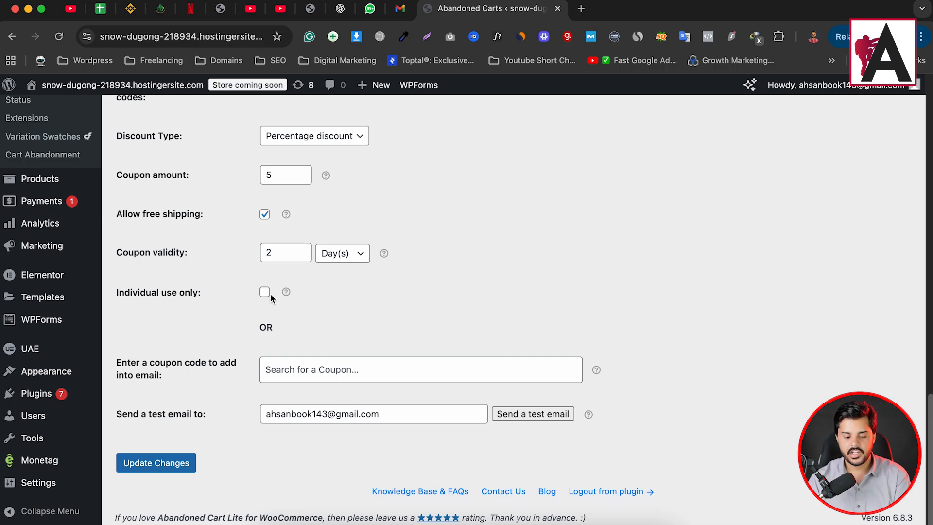
Restrict the coupon to individual use only and save the Initial email template
{"action": "left_click", "coordinate": [265, 293]}
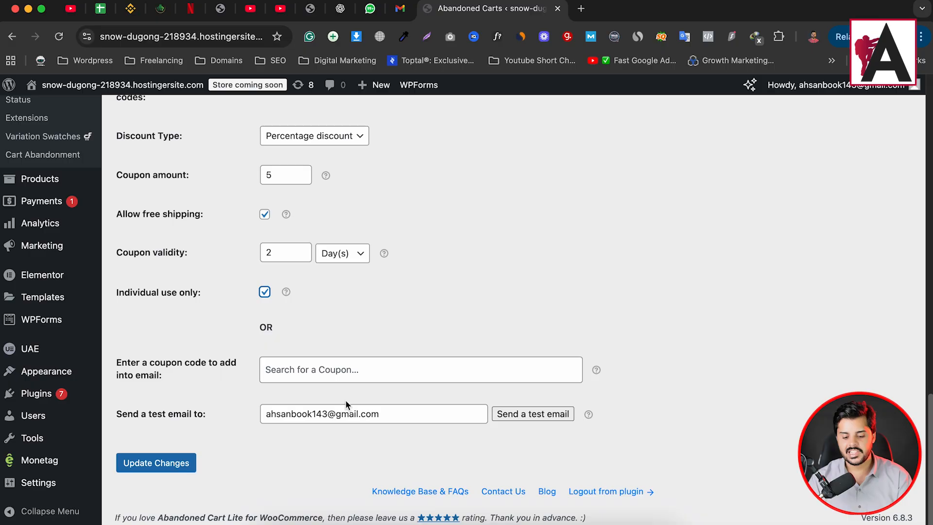
{"action": "left_click", "coordinate": [168, 460]}
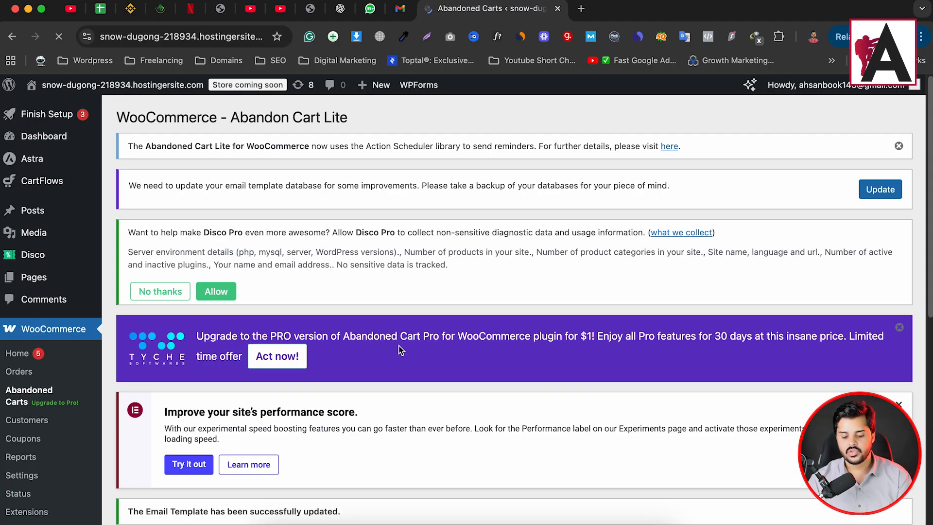
{"action": "scroll", "coordinate": [377, 374], "scroll_direction": "down", "scroll_amount": 5}
{"action": "scroll", "coordinate": [375, 374], "scroll_direction": "down", "scroll_amount": 3}
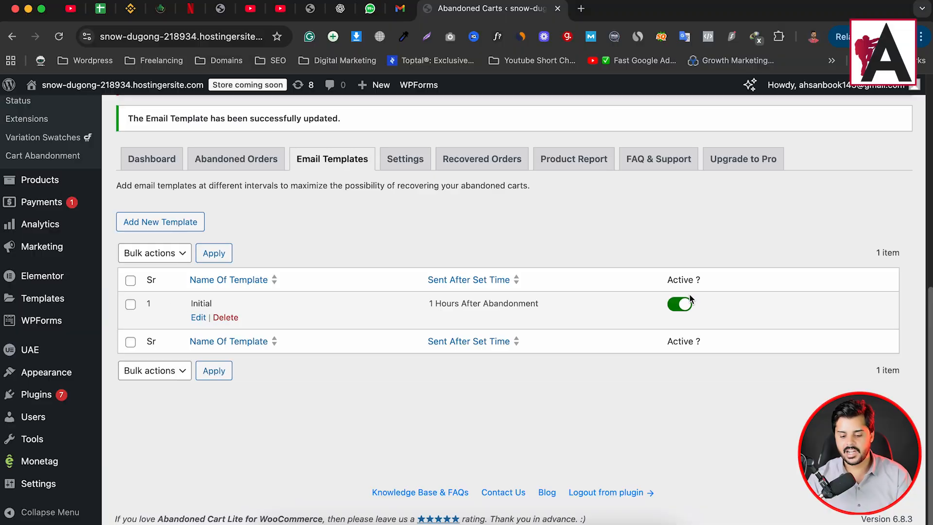
Open the plugin's settings and look through the general cart abandonment and GDPR options
{"action": "scroll", "coordinate": [689, 294], "scroll_direction": "up", "scroll_amount": 2}
{"action": "left_click", "coordinate": [395, 250]}
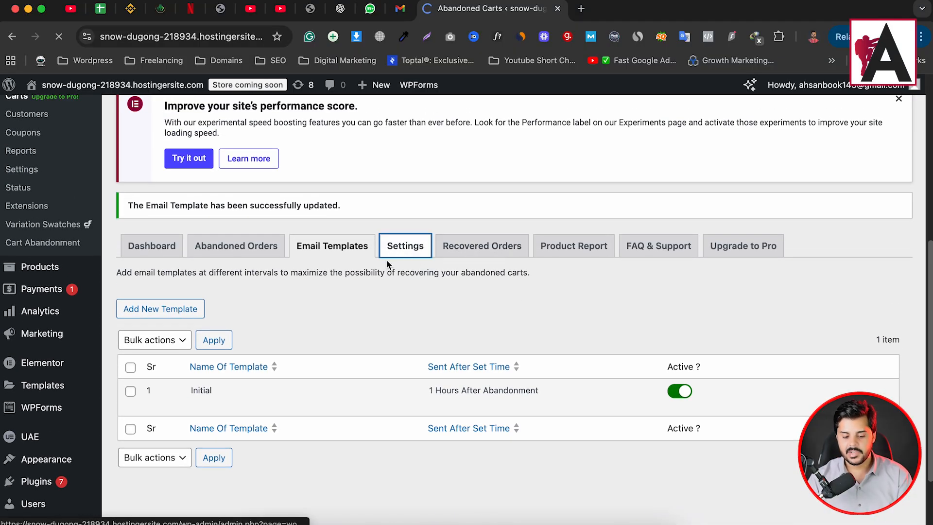
{"action": "scroll", "coordinate": [413, 357], "scroll_direction": "down", "scroll_amount": 8}
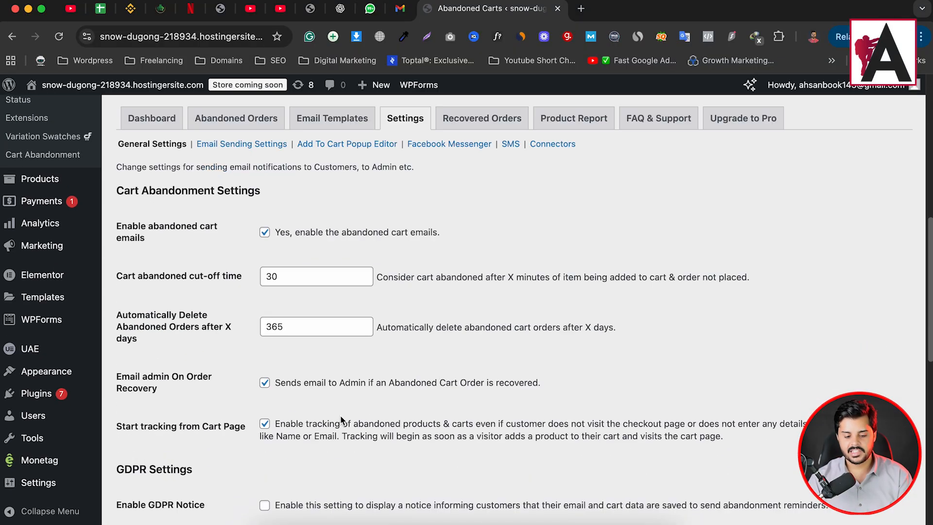
{"action": "scroll", "coordinate": [342, 420], "scroll_direction": "down", "scroll_amount": 6}
{"action": "scroll", "coordinate": [355, 338], "scroll_direction": "up", "scroll_amount": 15}
{"action": "scroll", "coordinate": [313, 340], "scroll_direction": "down", "scroll_amount": 5}
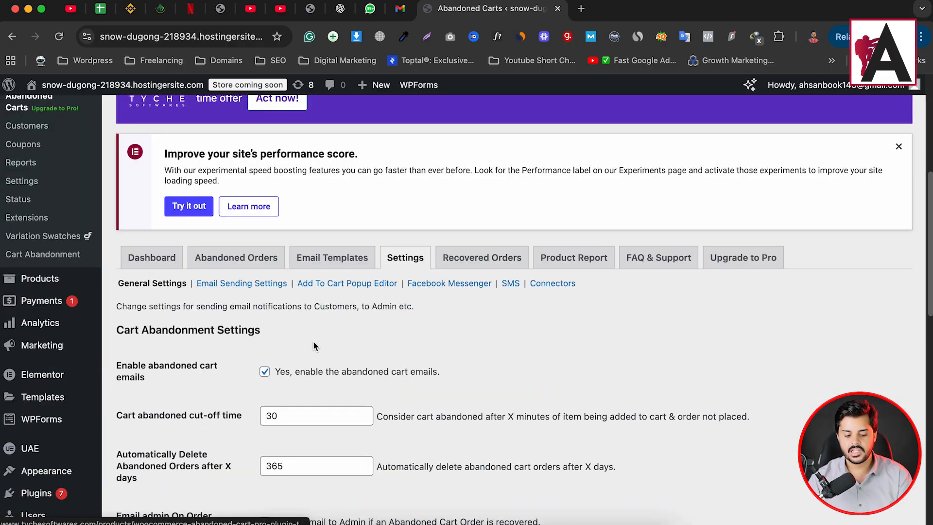
Open the Abandoned Cart Lite dashboard
{"action": "left_click", "coordinate": [177, 260]}
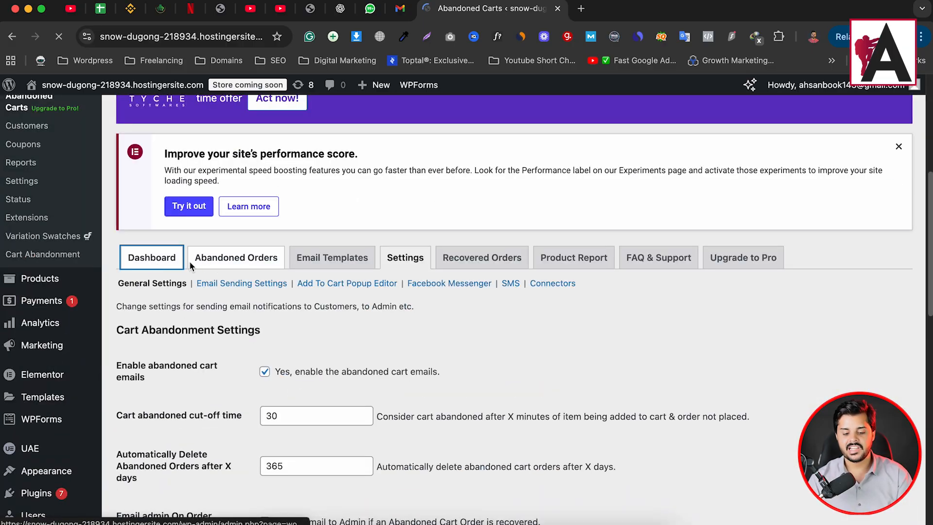